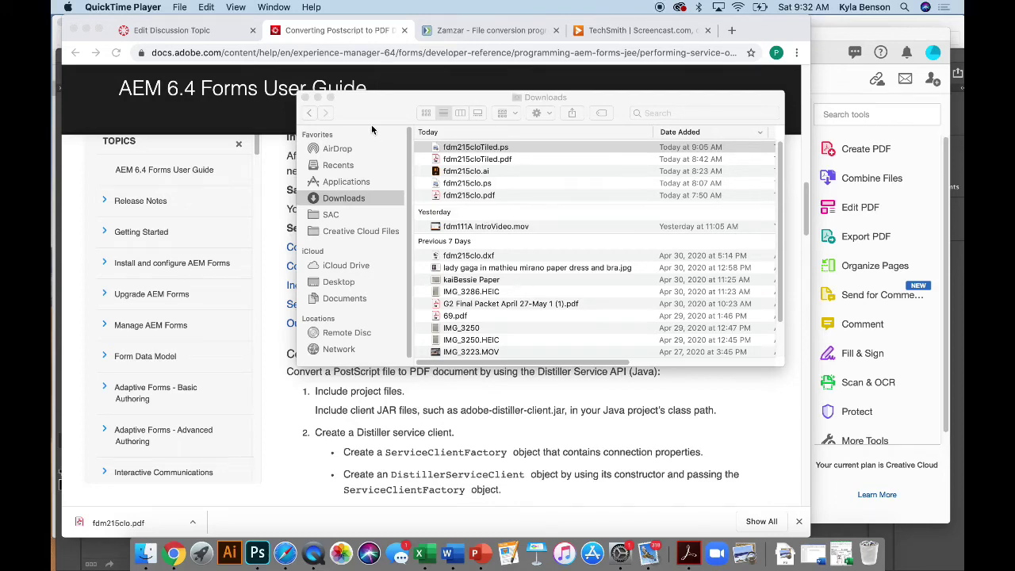
Step: Drag fdm215clo.pdf from the Downloads window onto the Illustrator Dock icon to open it
left_click_drag(367, 116, 279, 175)
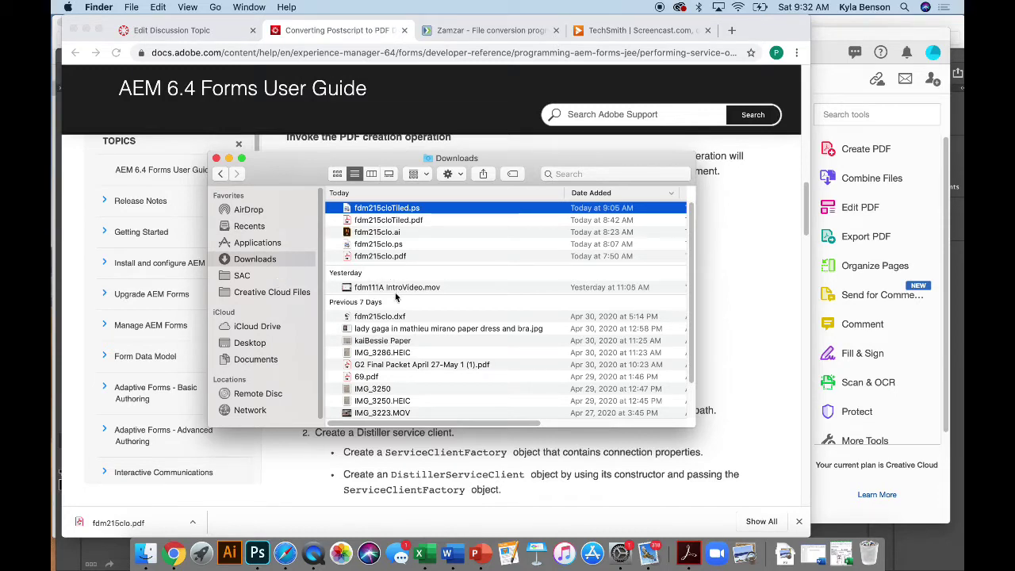
left_click(371, 256)
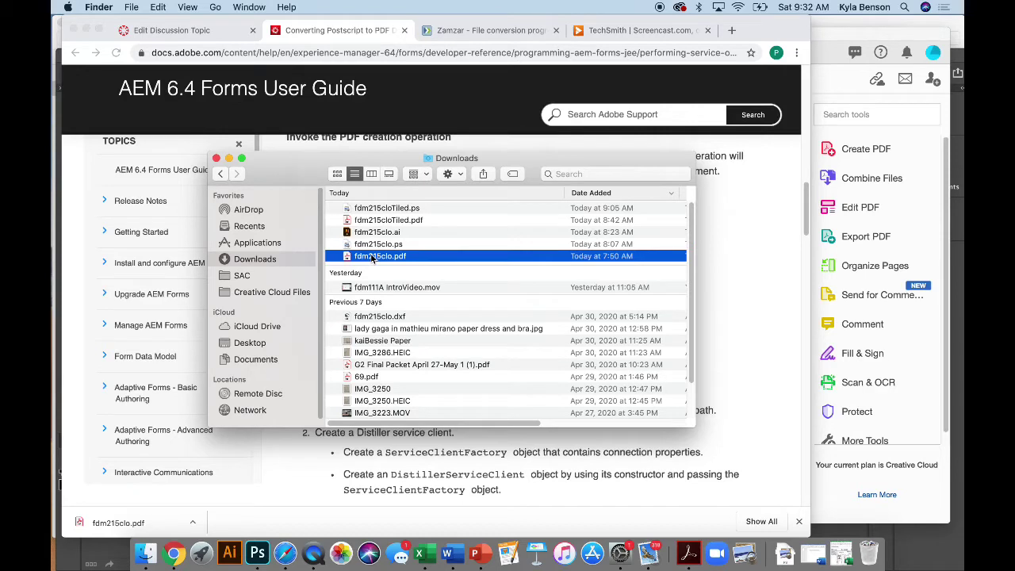
left_click_drag(371, 259, 230, 559)
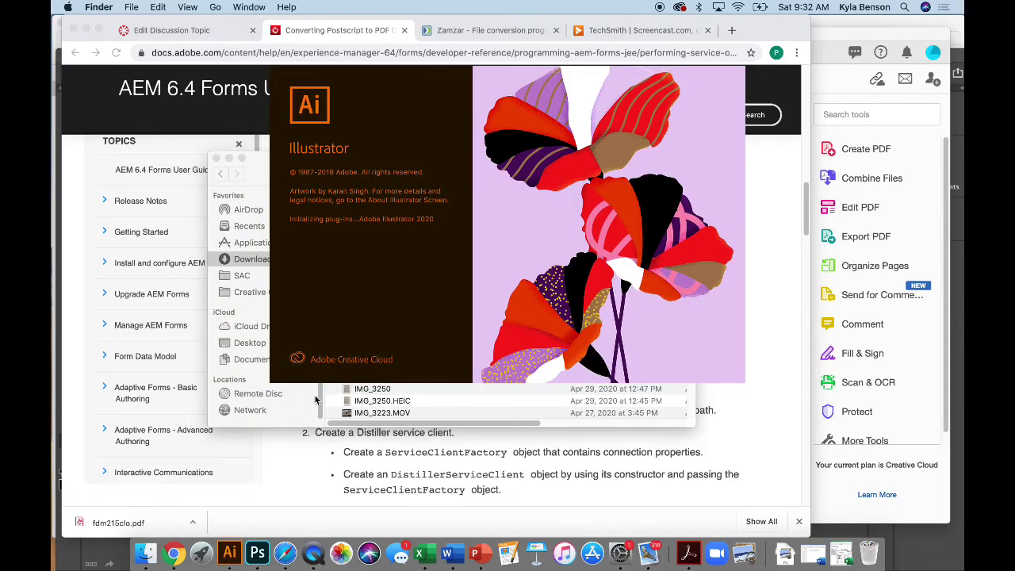
Step: Switch to Illustrator and close the missing Arial font warning
left_click(310, 406)
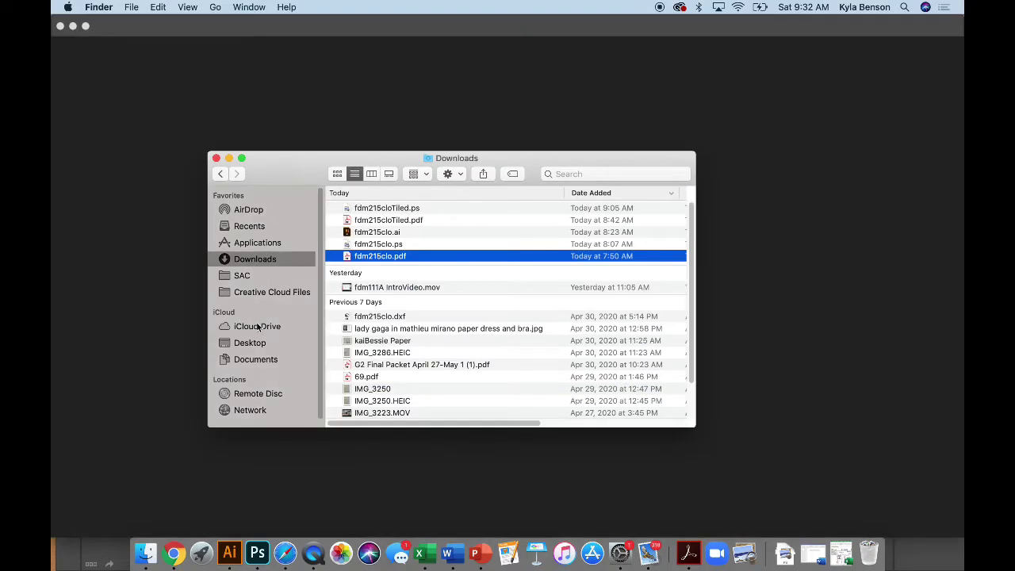
left_click(252, 344)
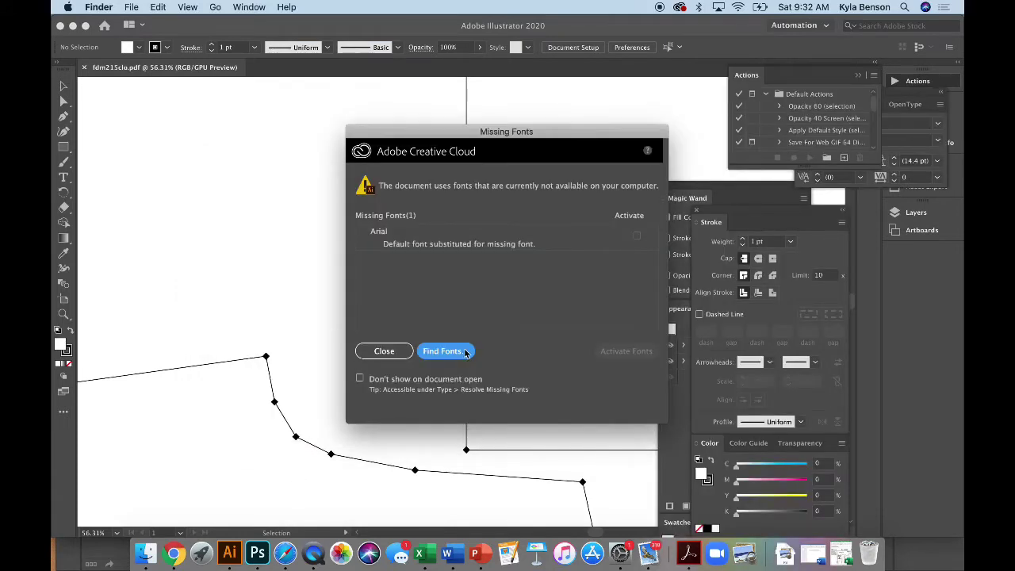
left_click(394, 356)
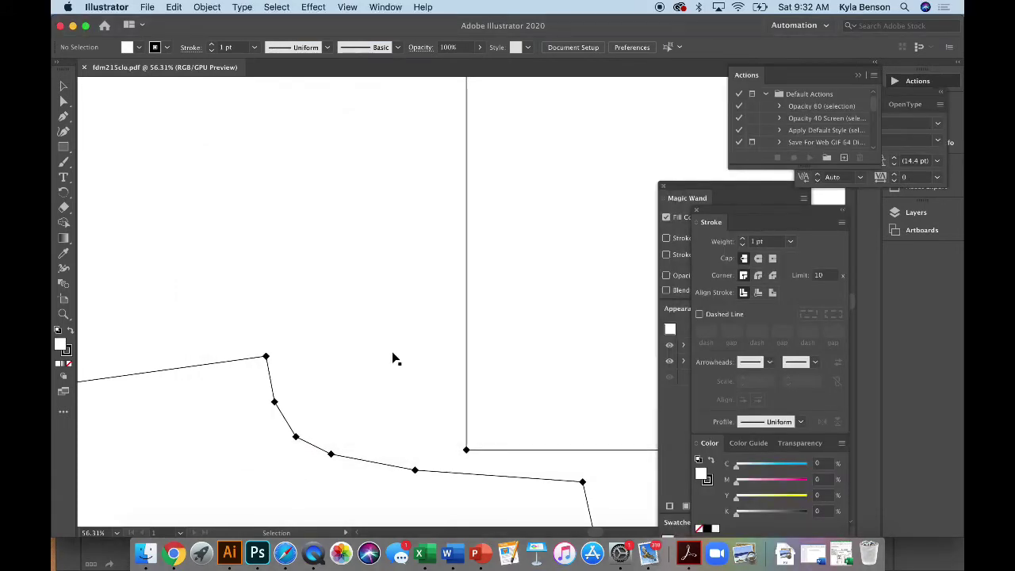
Step: Fit the whole artboard in the window and select the pattern artwork
key("super+0")
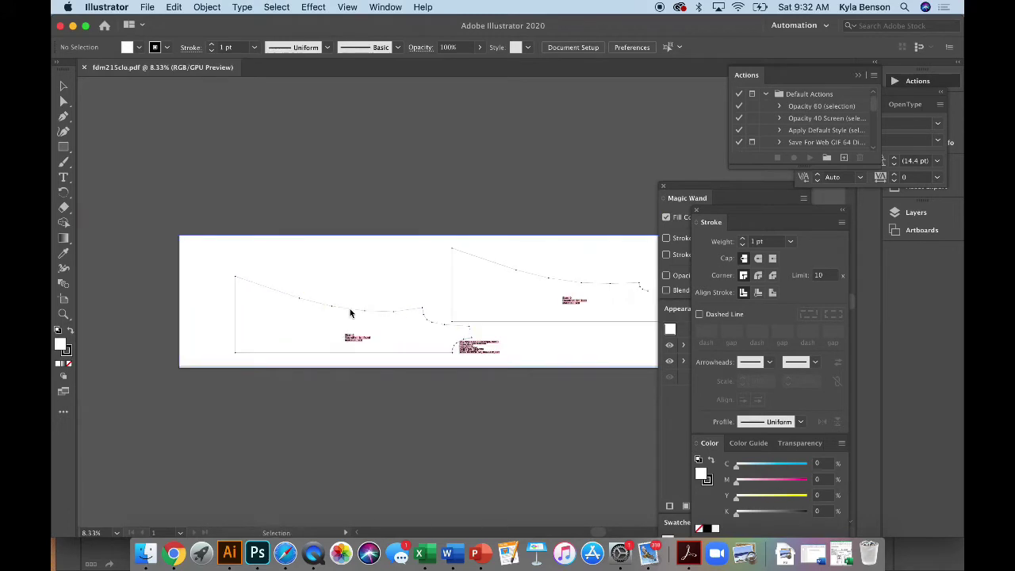
left_click(338, 258)
scroll(337, 258, "right", 5)
scroll(338, 259, "up", 2)
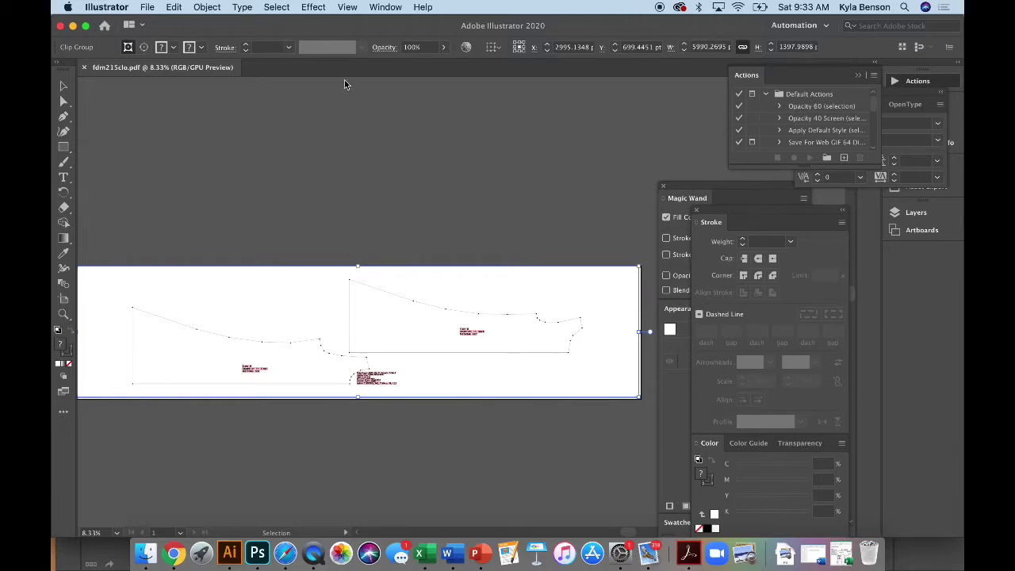
scroll(309, 150, "left", 1)
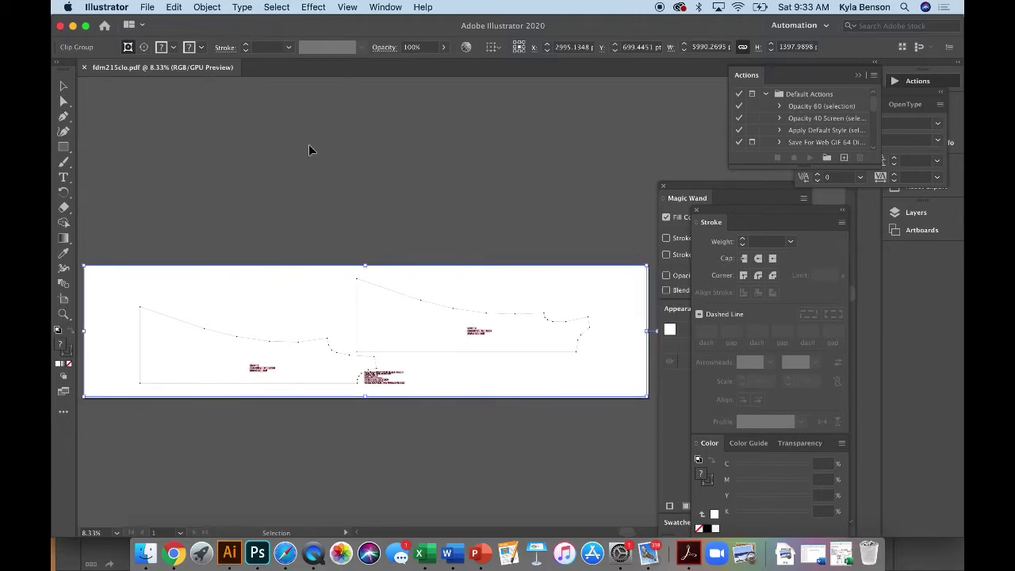
Step: In Print, set US Letter media size with Tile Full Pages scaling
key("super+p")
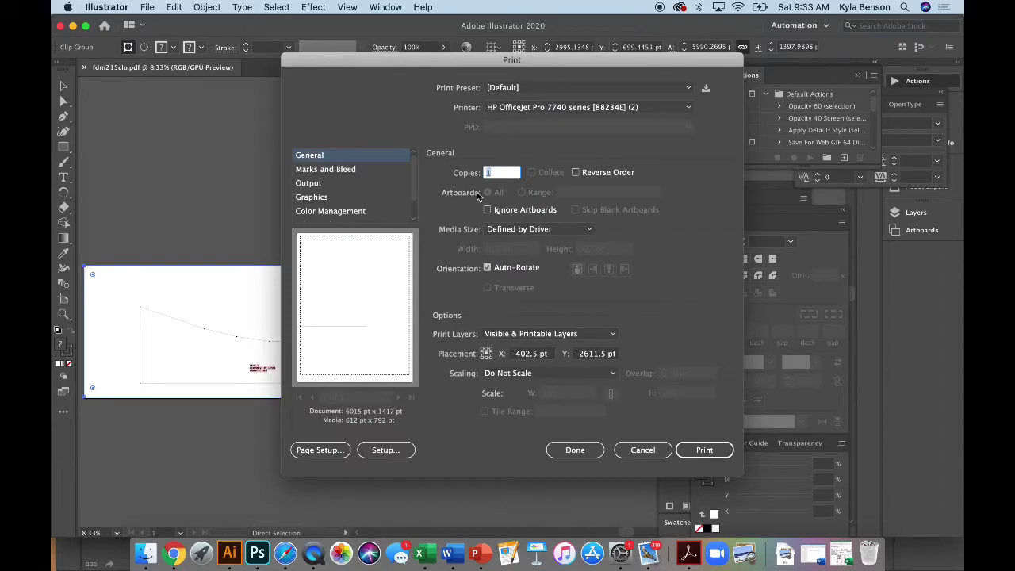
left_click(519, 229)
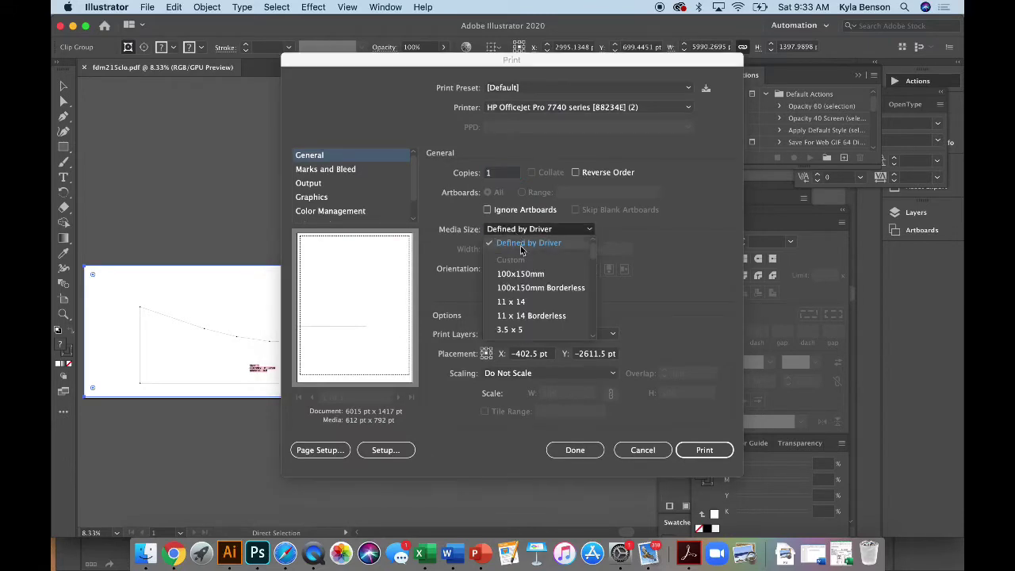
scroll(535, 309, "down", 3)
scroll(535, 310, "up", 5)
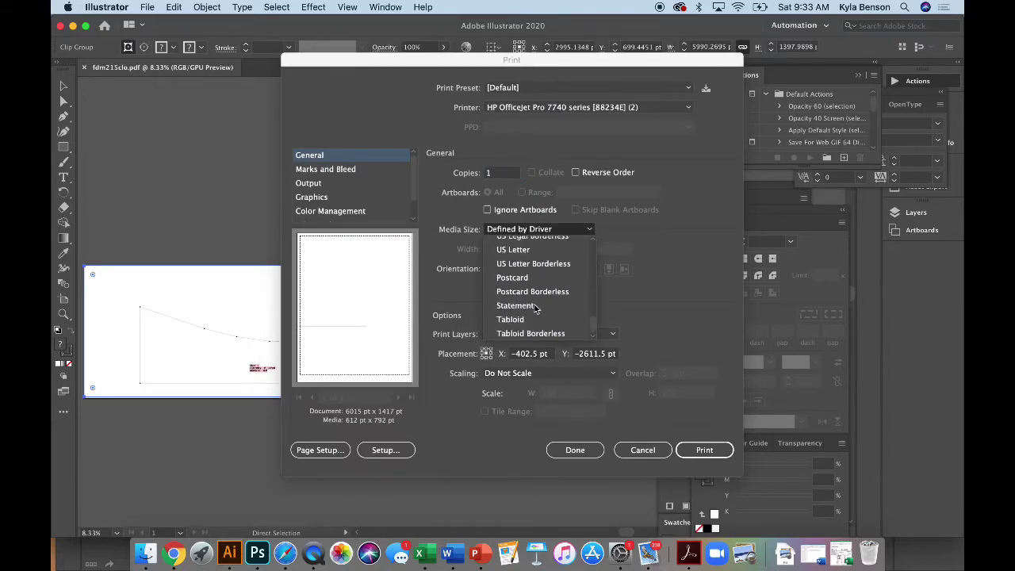
left_click(525, 252)
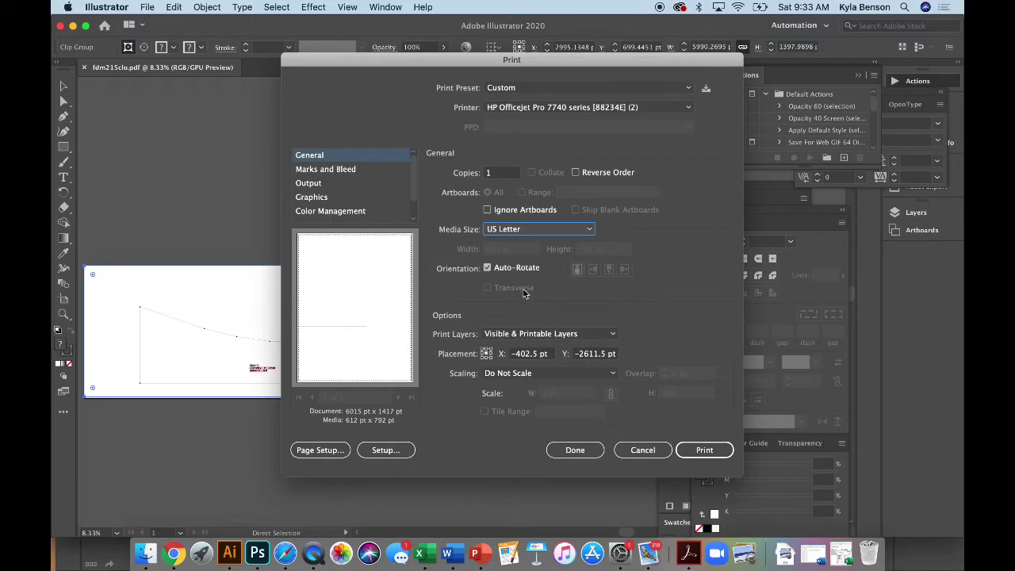
left_click(499, 374)
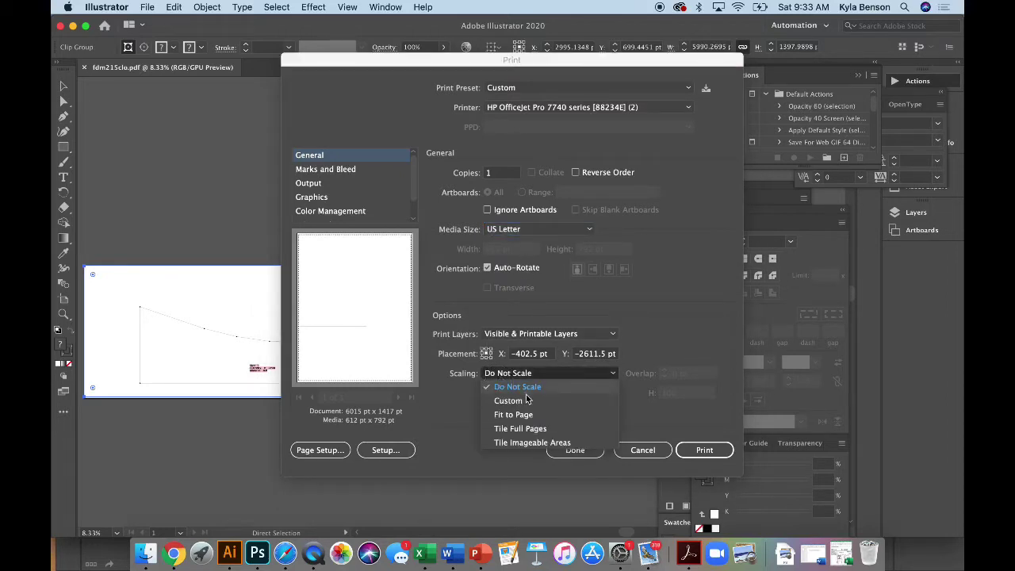
left_click(522, 428)
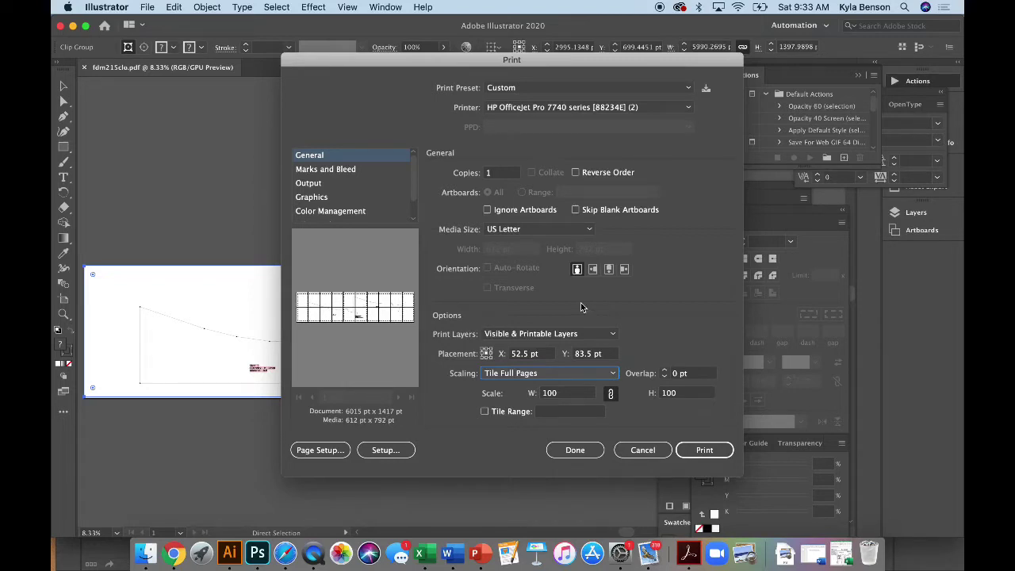
Step: Send the output to Adobe PostScript File and proceed to save it
left_click(514, 110)
left_click(524, 121)
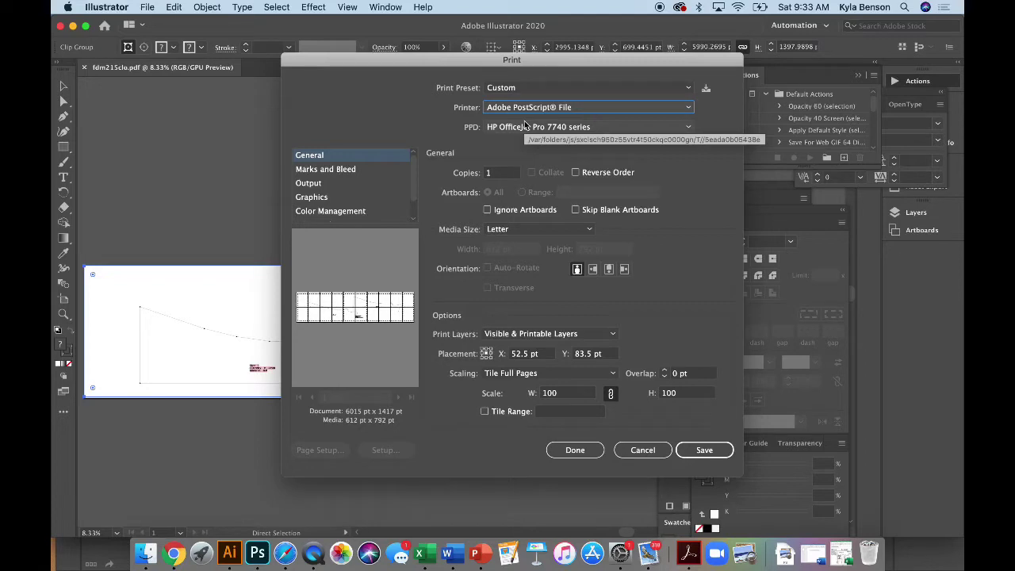
left_click(701, 450)
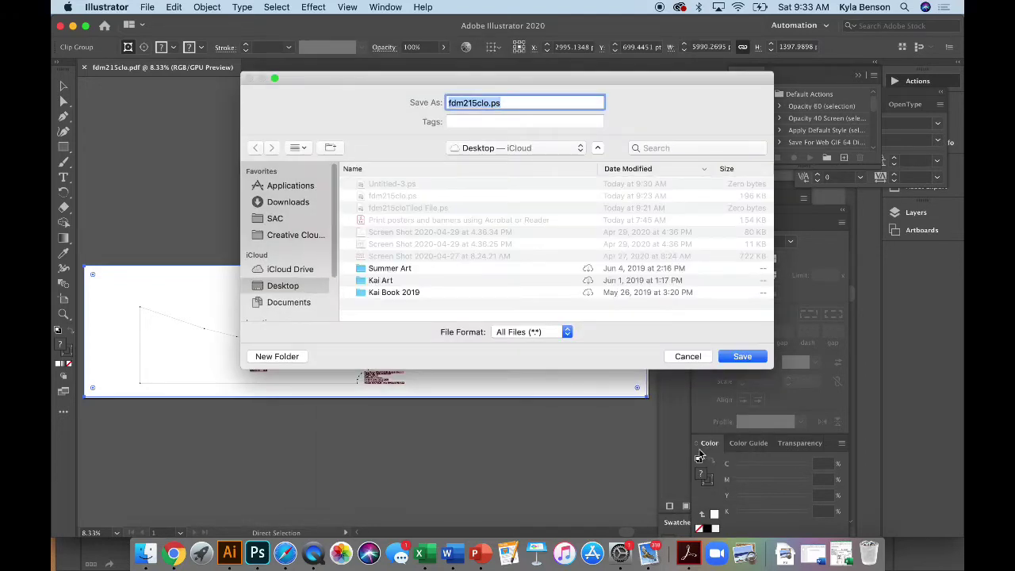
Step: Rename the output to fdm215cloTiledDemo.ps and save it to the Desktop
left_click(489, 104)
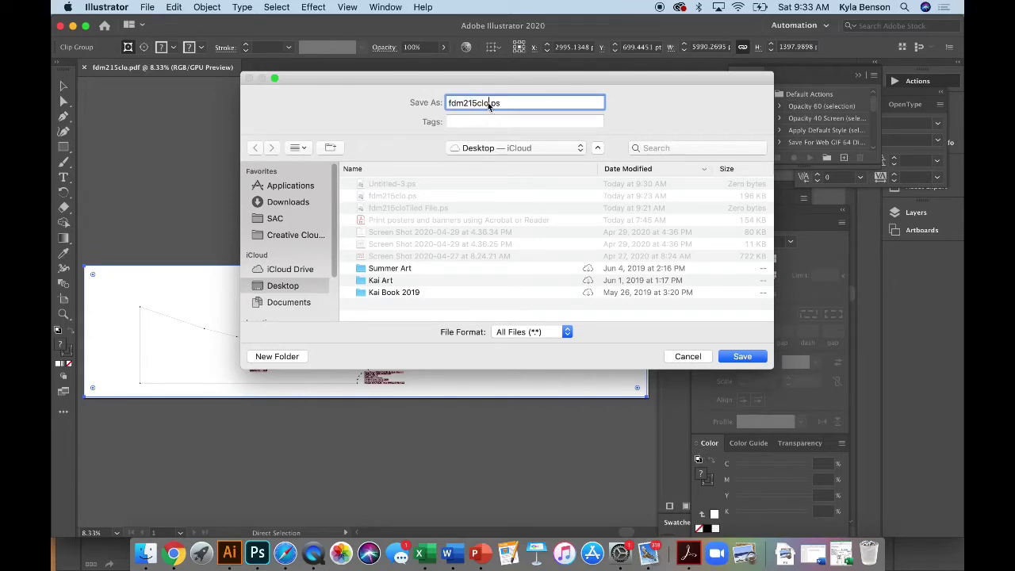
type("TiledDemo")
left_click(742, 356)
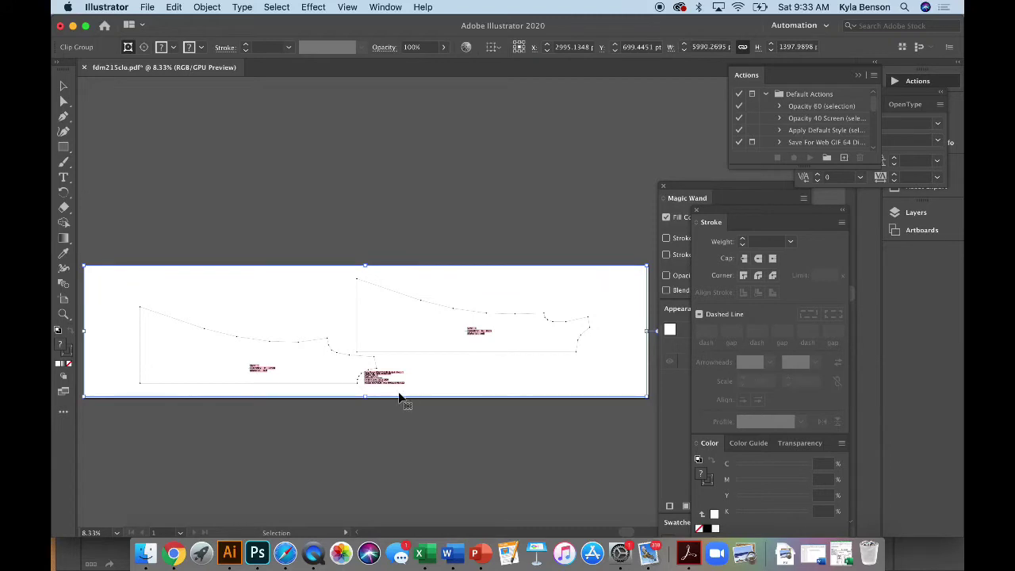
Step: Open fdm215cloTiledDemo.ps from the Desktop in Preview
left_click(145, 557)
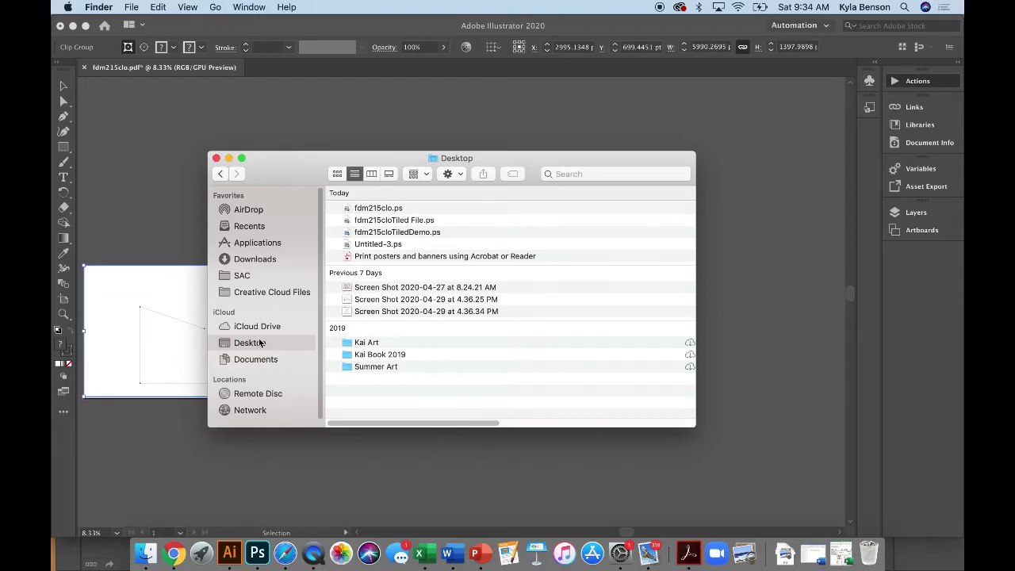
left_click(405, 232)
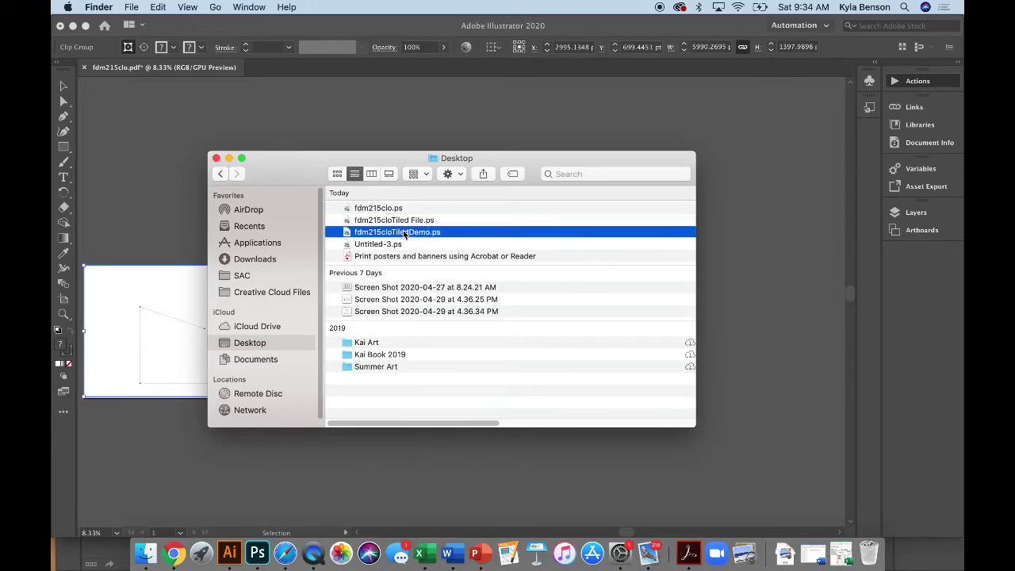
double_click(403, 232)
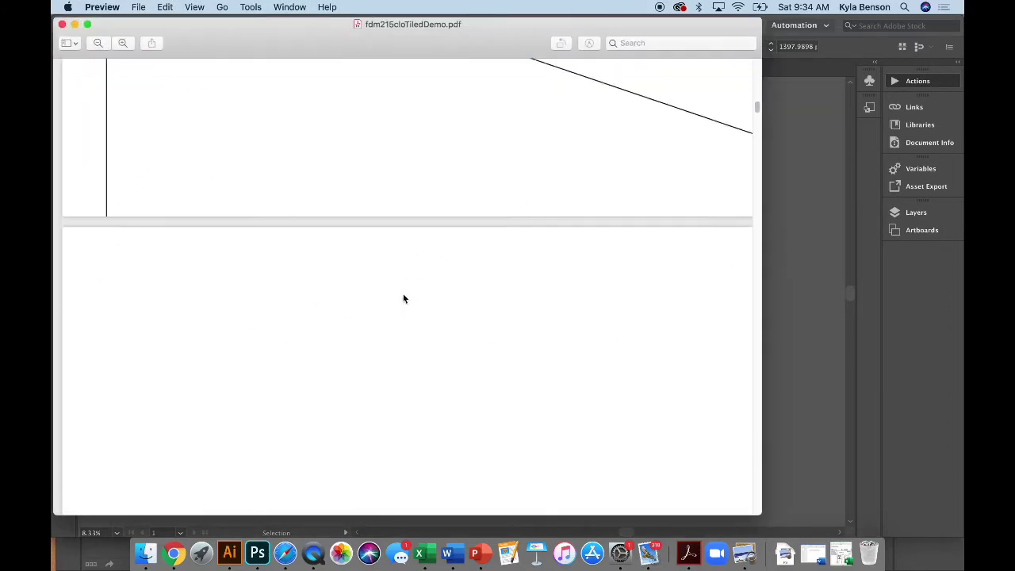
Step: Review the 20 converted pages and save them as the PDF fdm215cloTiledDemo in Downloads
scroll(404, 298, "down", 10)
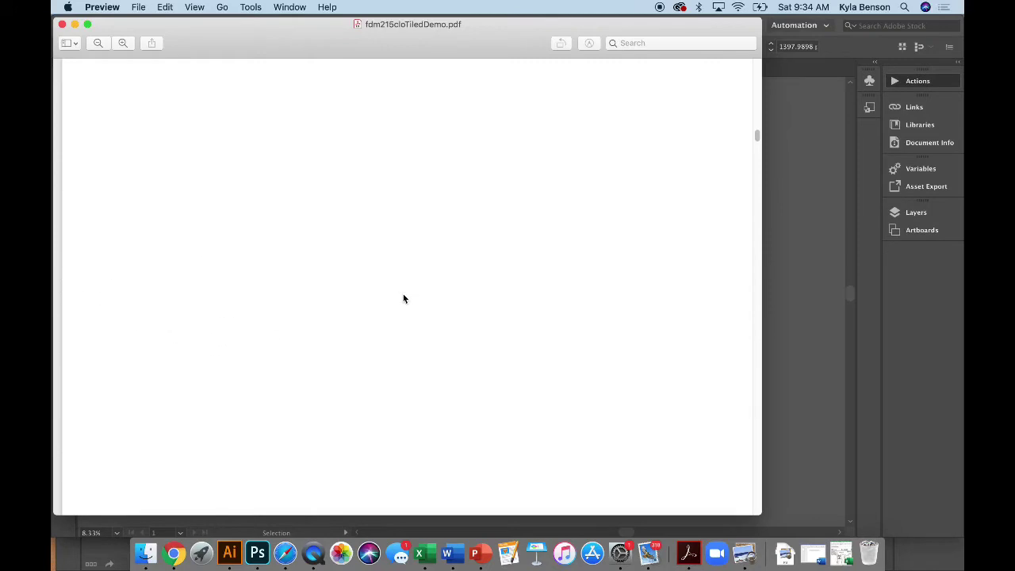
scroll(404, 298, "down", 10)
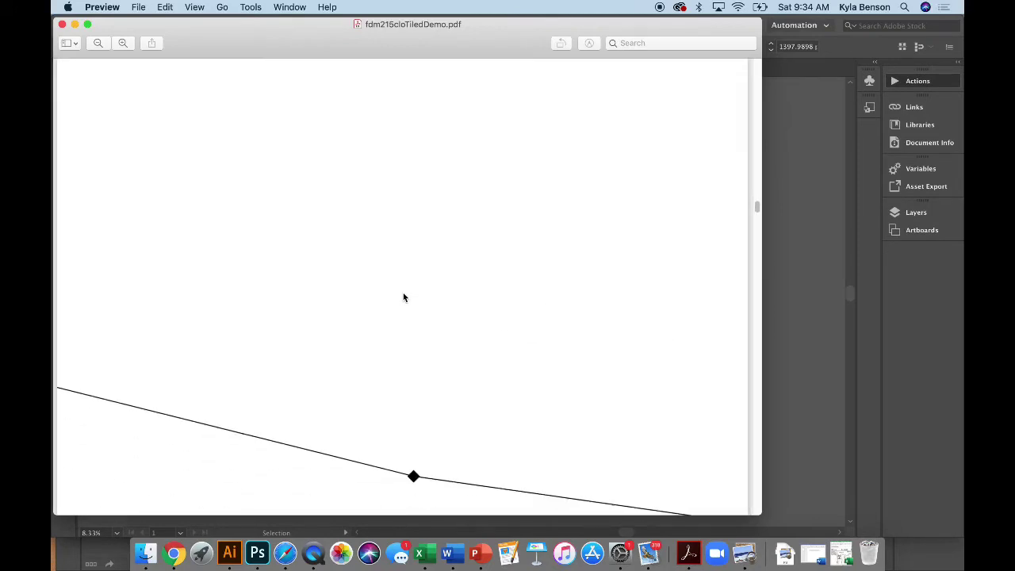
scroll(403, 298, "down", 5)
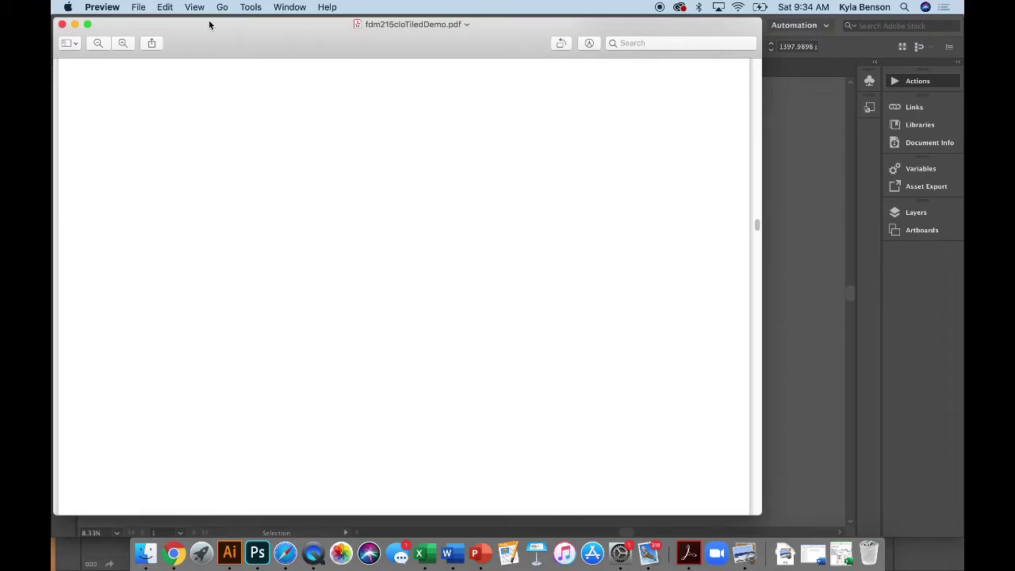
left_click(139, 8)
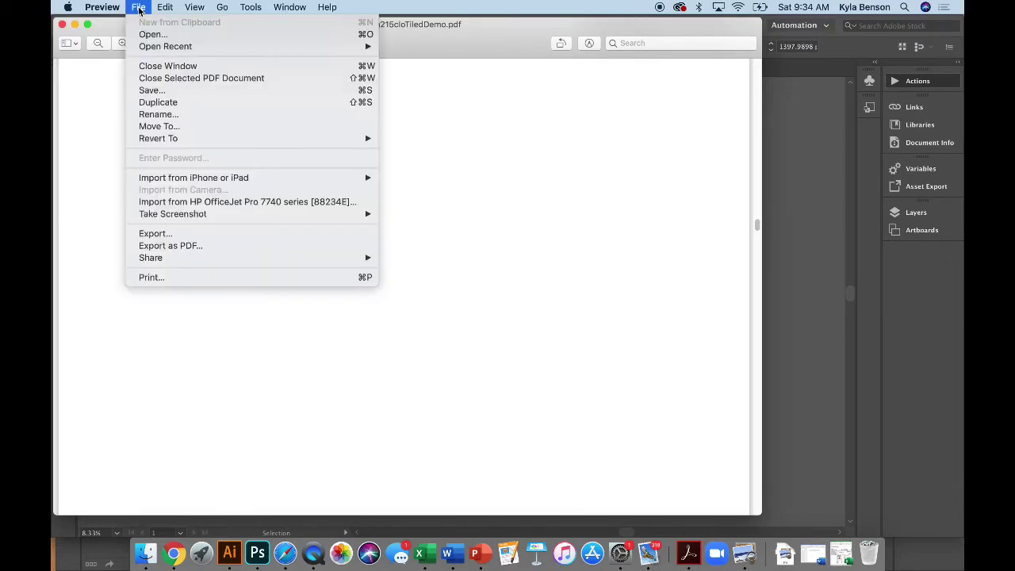
left_click(170, 92)
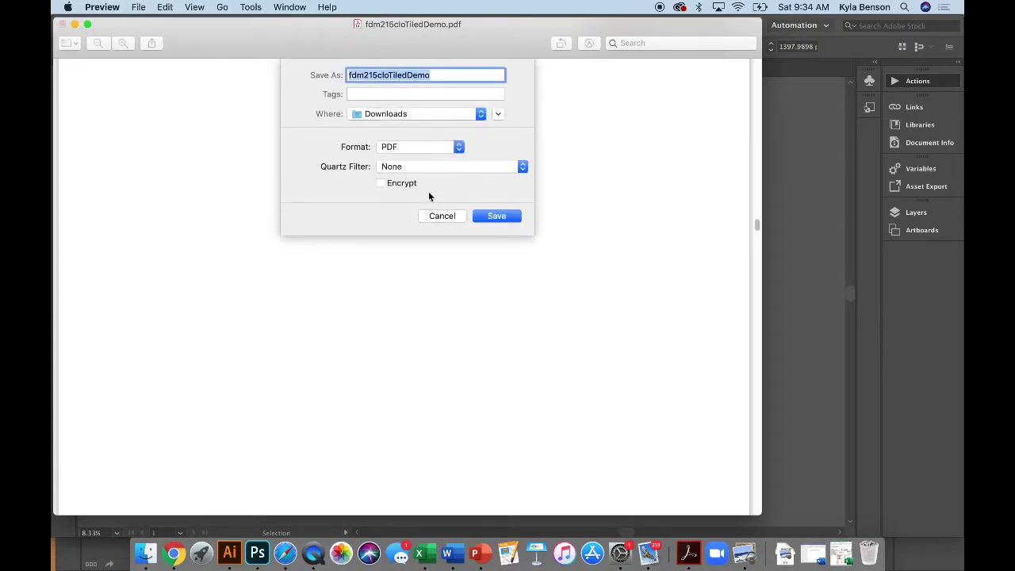
left_click(492, 216)
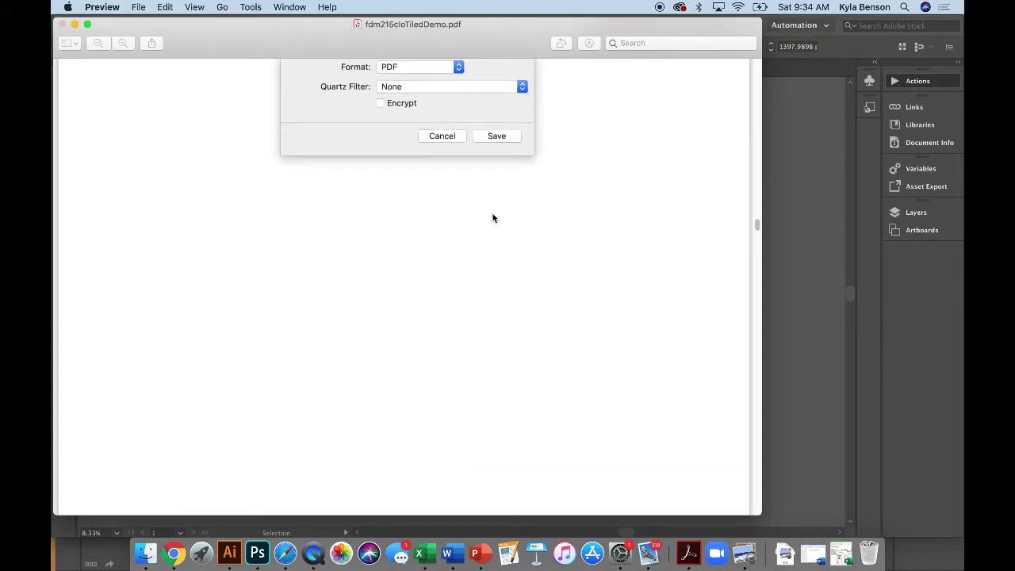
Step: Return to Illustrator from the Dock
right_click(144, 559)
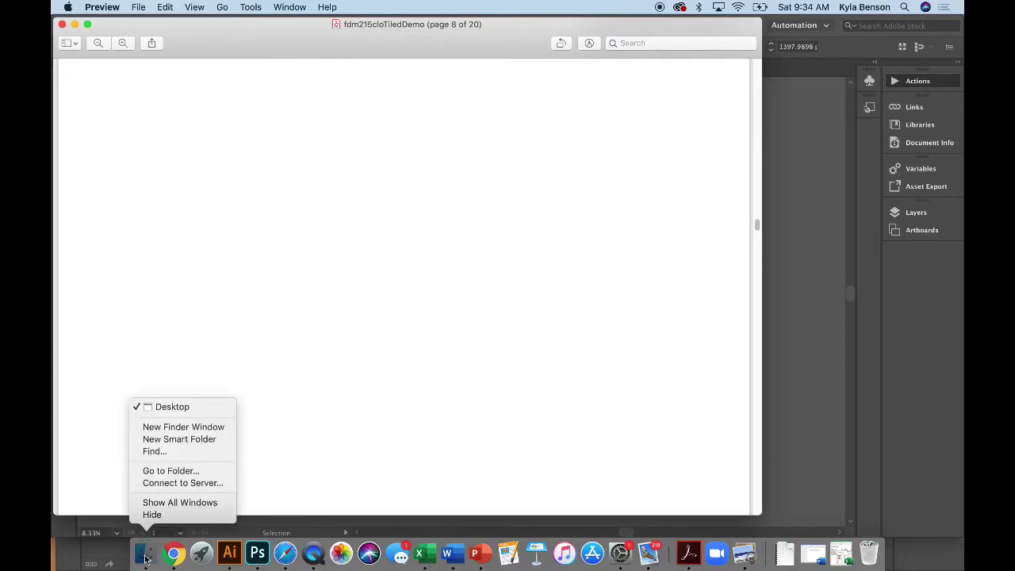
left_click(144, 559)
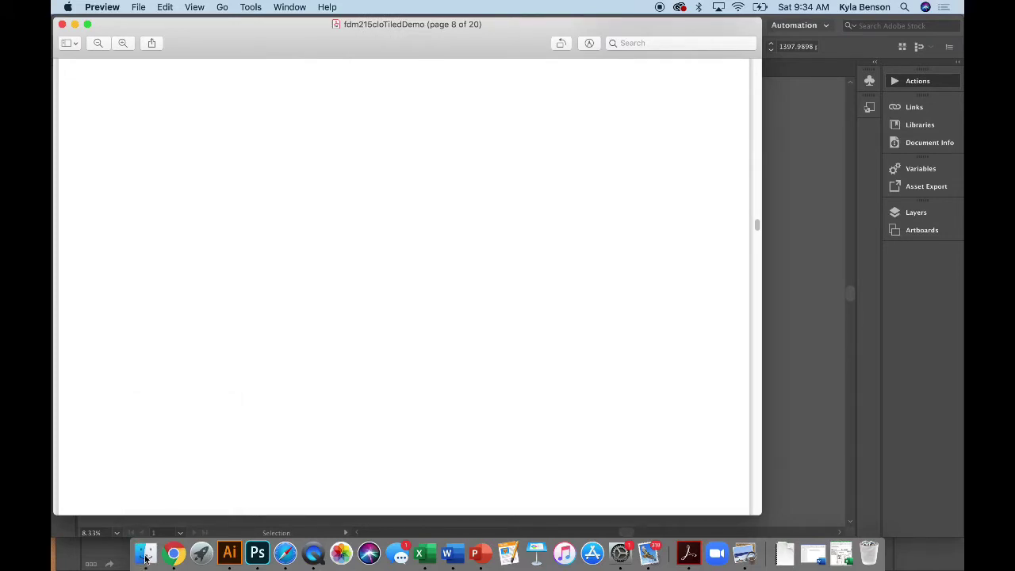
left_click(230, 554)
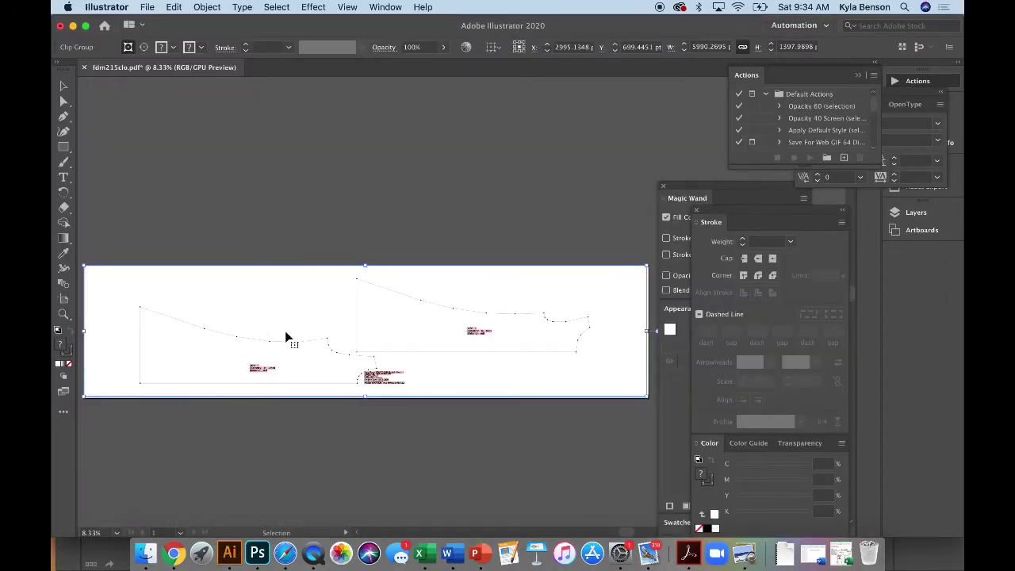
Step: Show the print tiling grid with pages numbered 1–20, then pick the Direct Selection tool
left_click(355, 8)
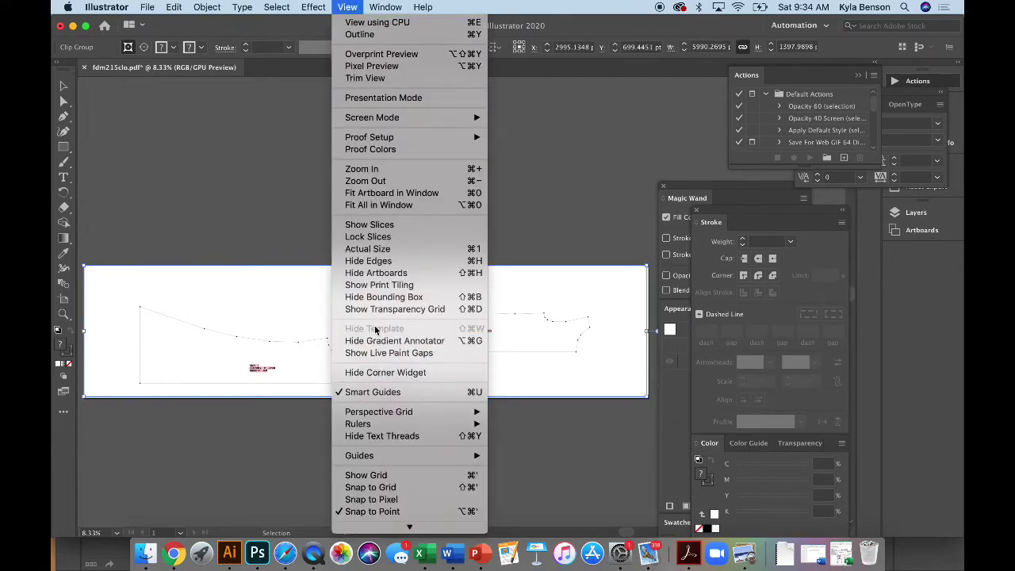
left_click(386, 287)
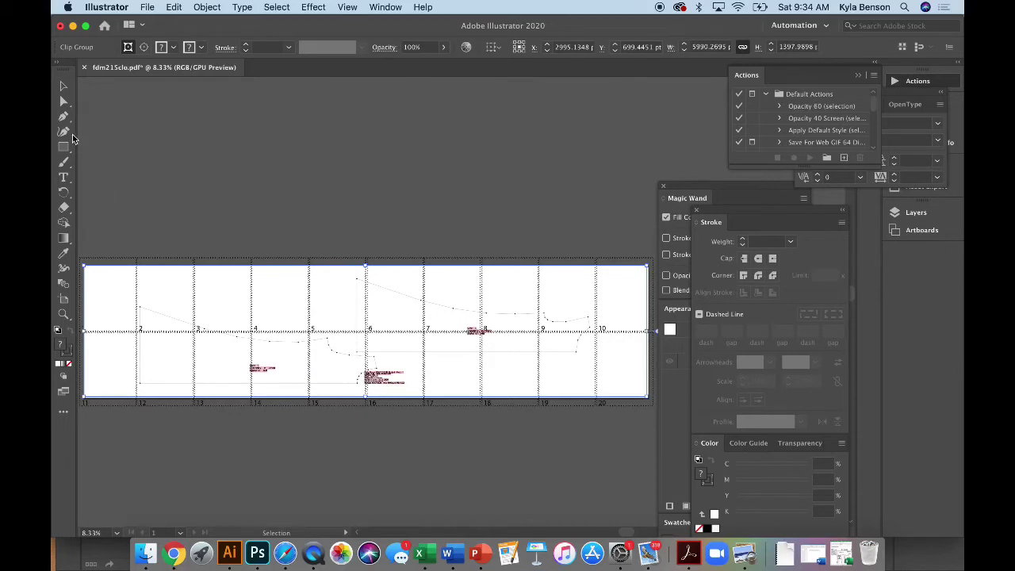
left_click(63, 101)
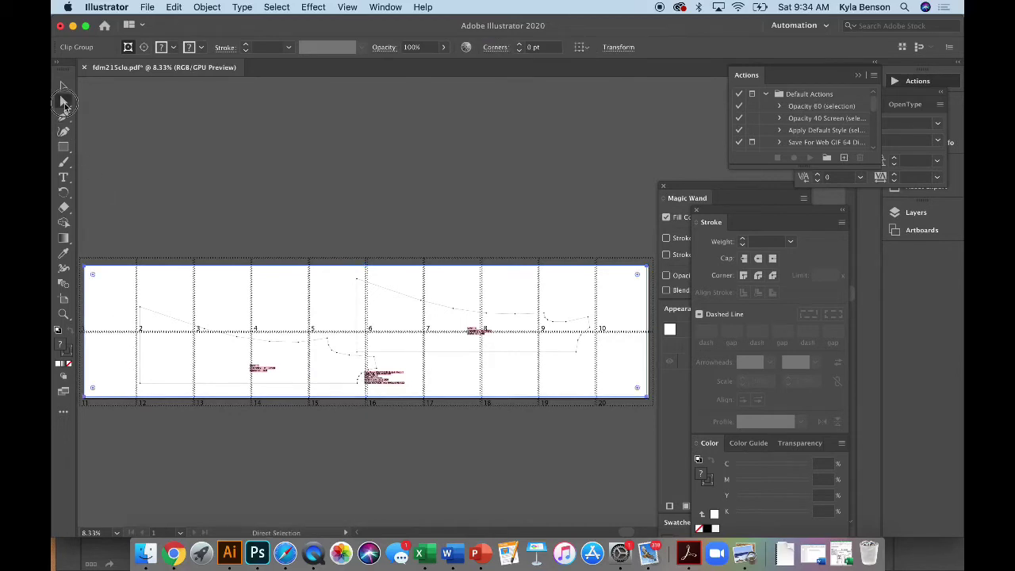
Step: Select the front outline path and change the document units to inches in Document Setup
left_click(174, 317)
left_click(176, 322)
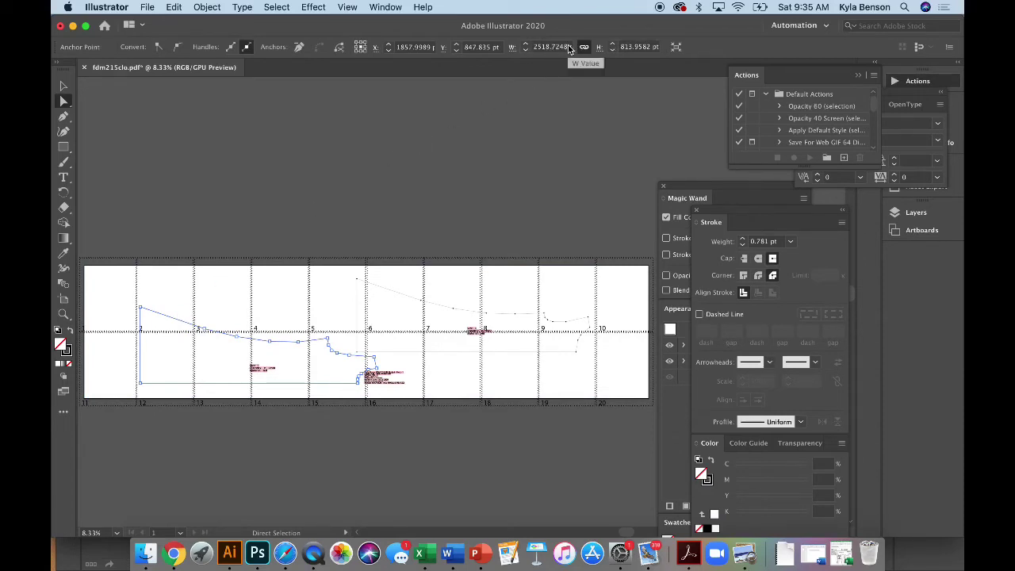
left_click(148, 7)
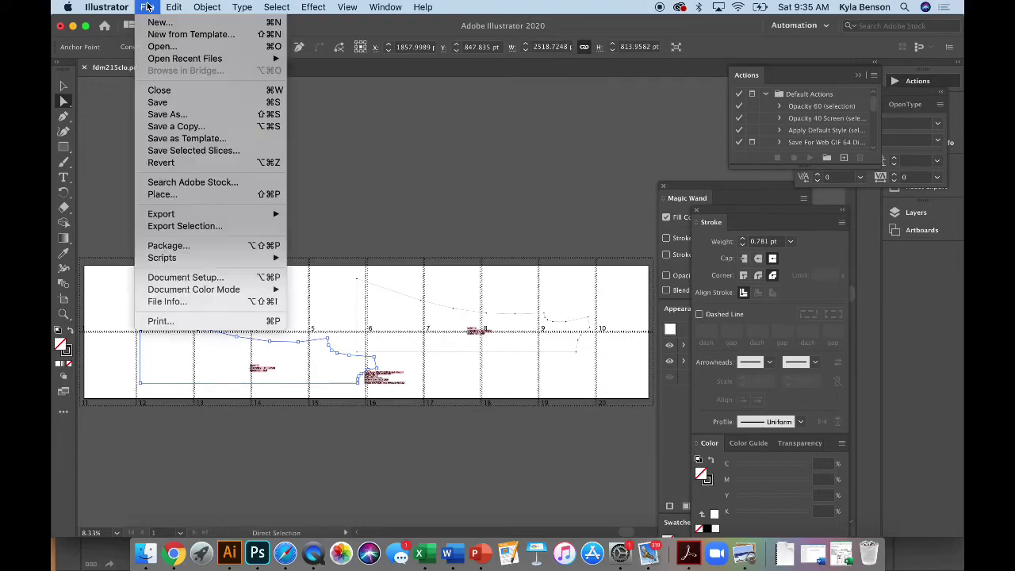
left_click(199, 277)
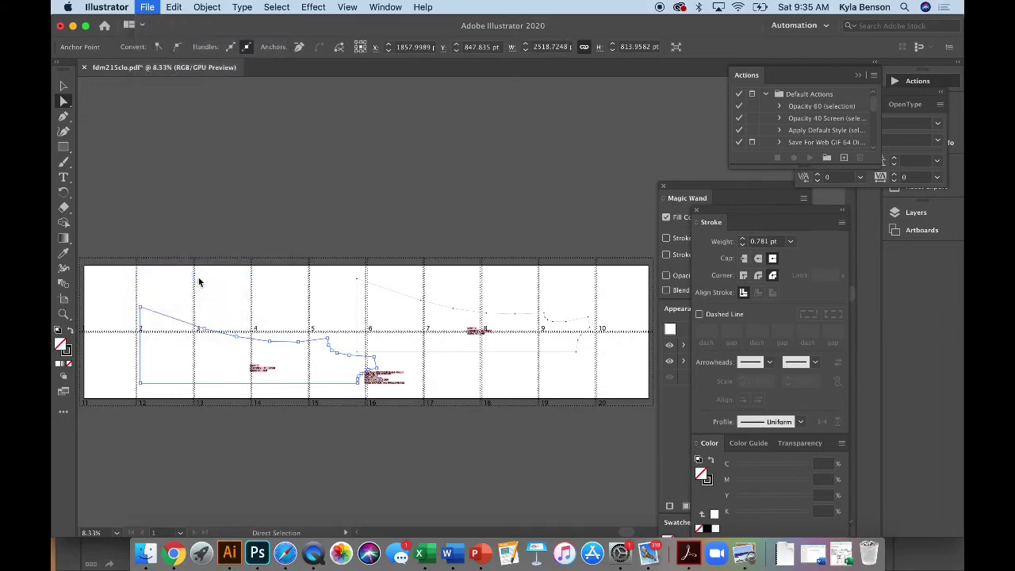
left_click(436, 182)
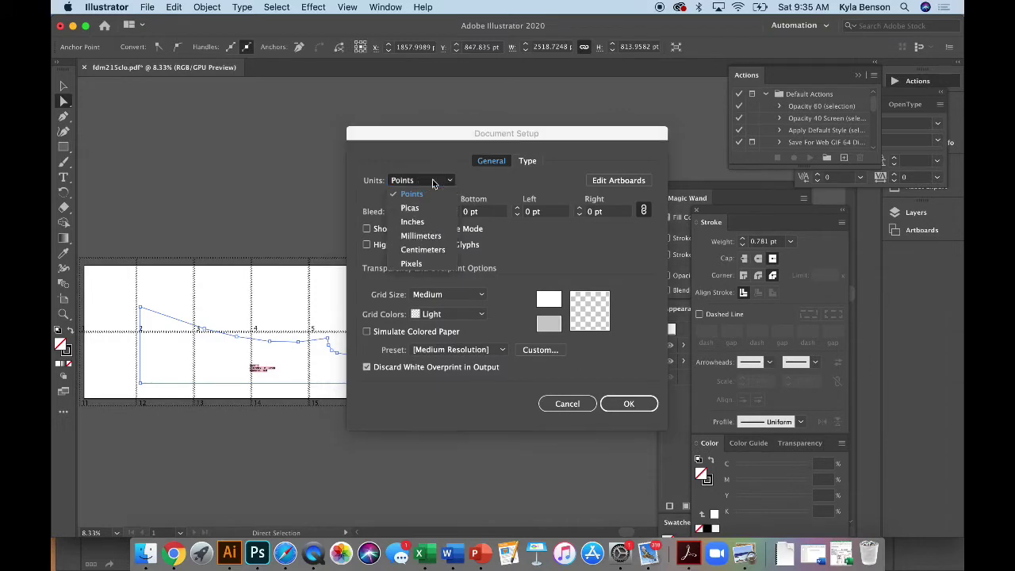
left_click(435, 222)
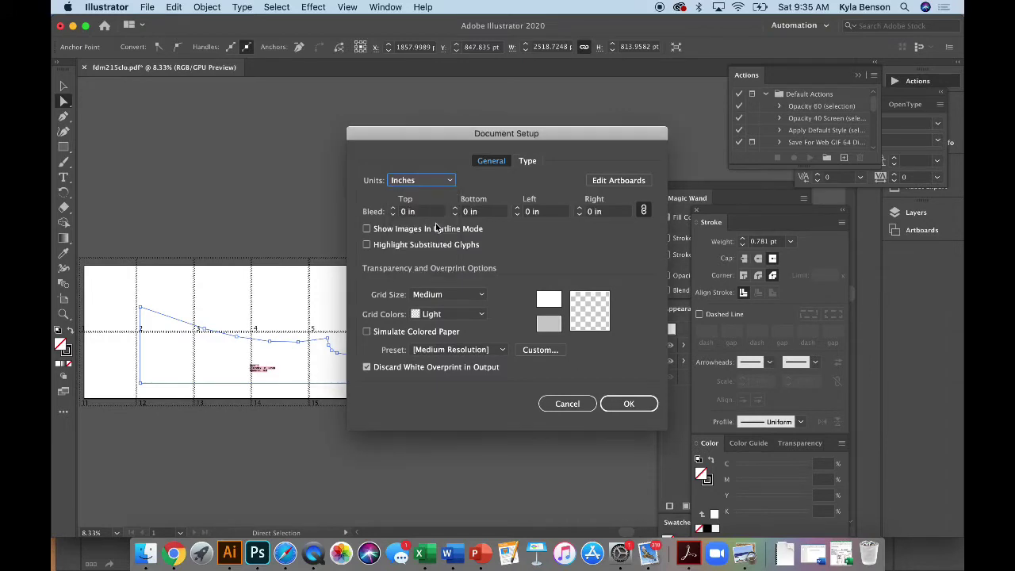
left_click(638, 404)
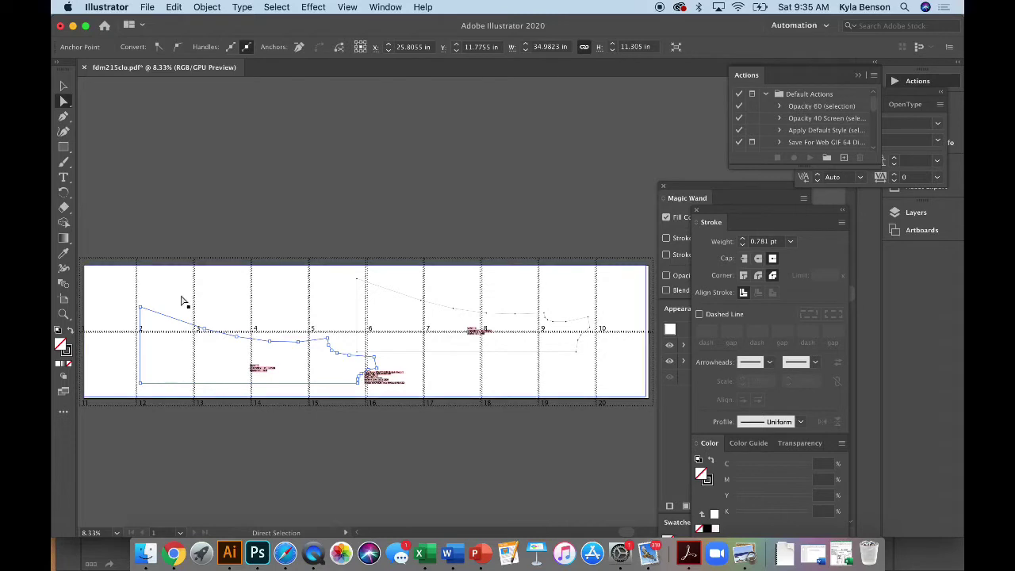
Step: Create a 2 × 2 inch square at the pattern's top-left and zoom into that area
left_click(64, 148)
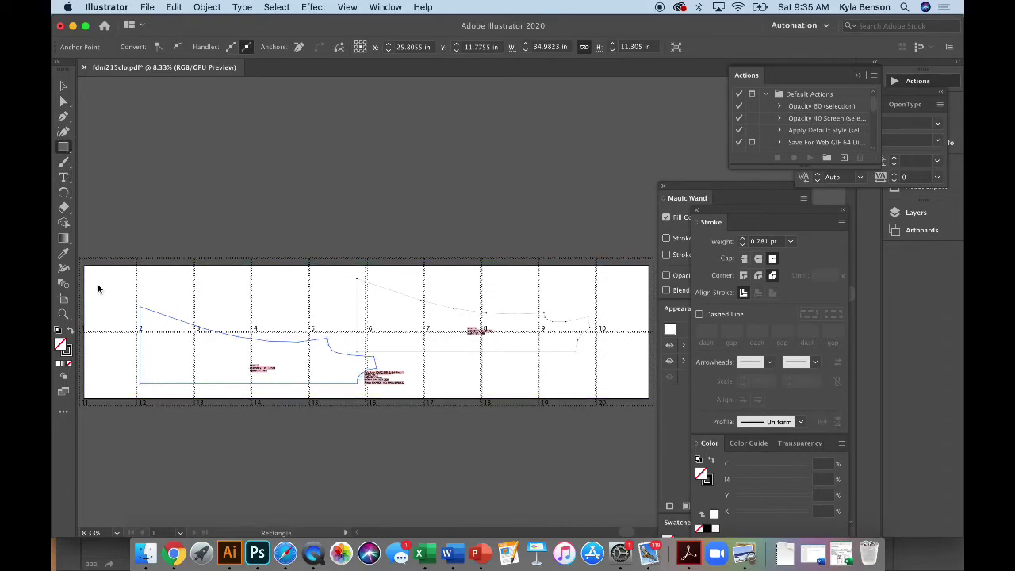
left_click(98, 283)
type("2")
key("Tab")
type("2")
left_click(535, 298)
left_click(63, 86)
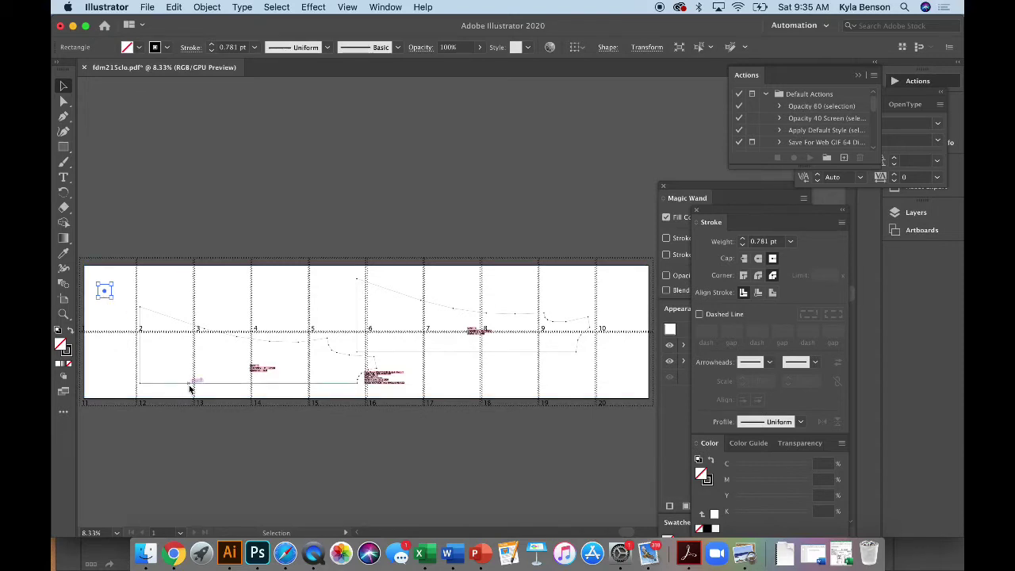
left_click(64, 314)
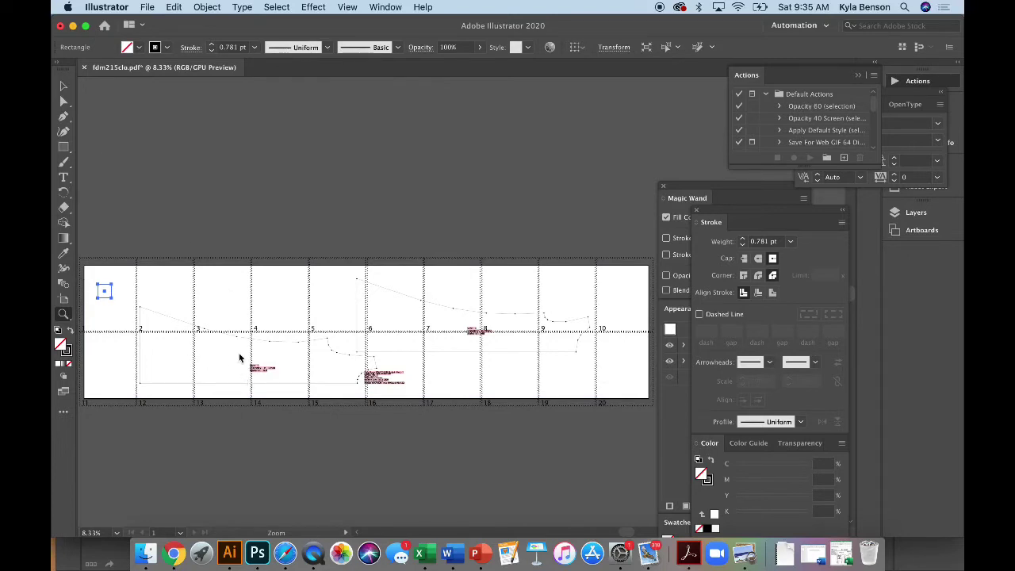
left_click_drag(237, 356, 273, 383)
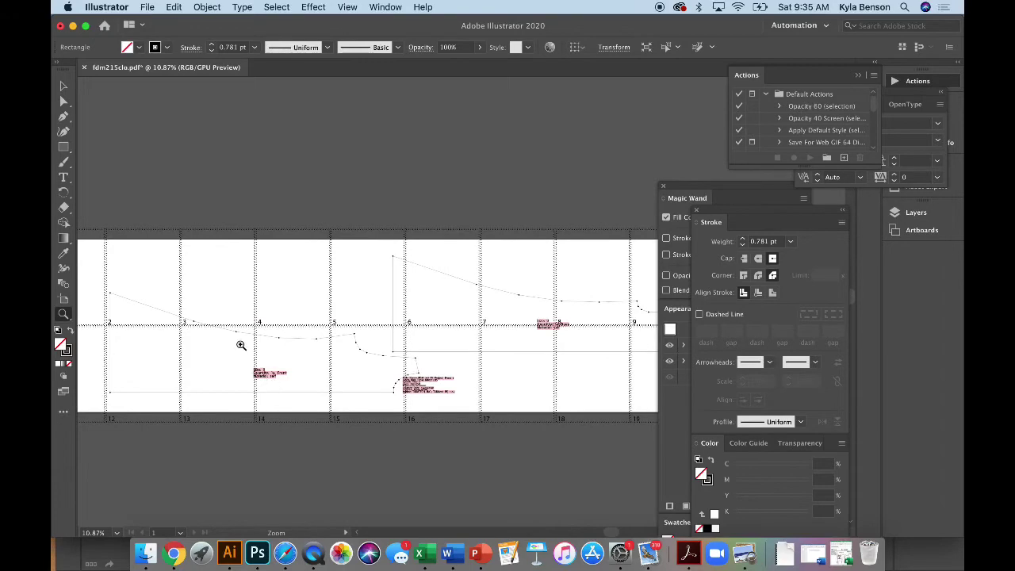
left_click_drag(240, 344, 360, 400)
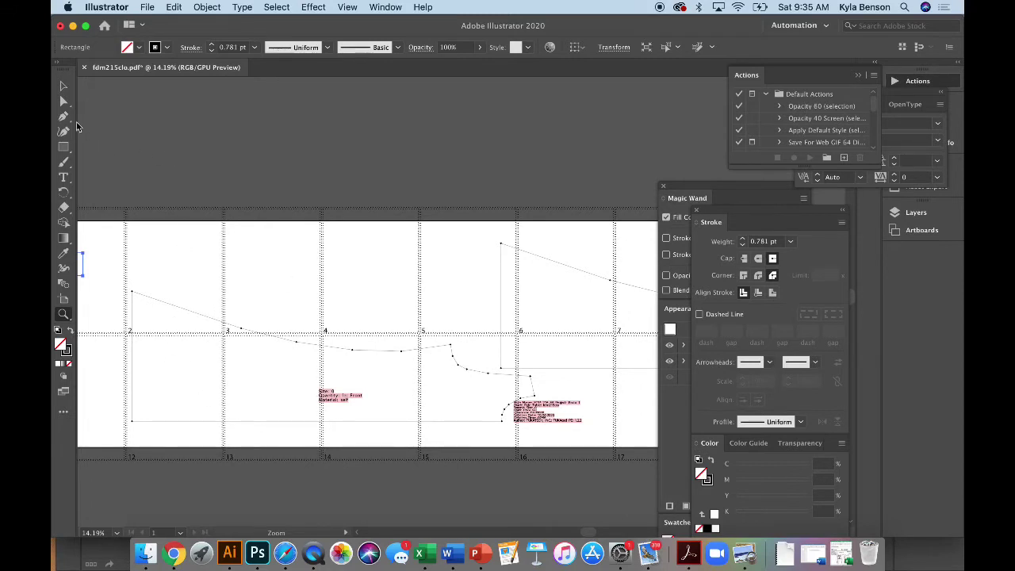
Step: Type the label 'Summerland Dress Front Pattern Piece' with a second line 'Cut 1 on fold Size M'
left_click(64, 177)
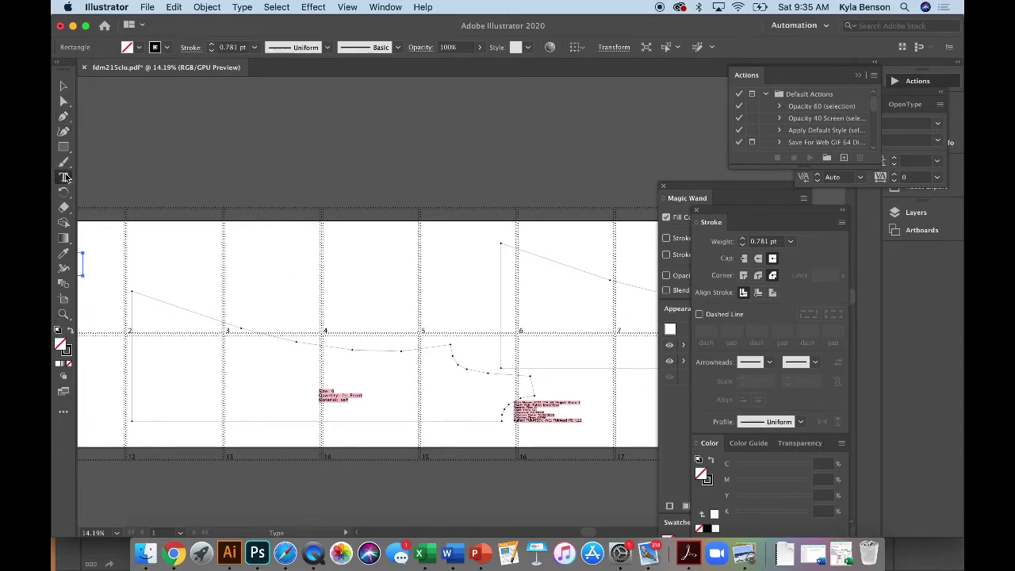
left_click(169, 253)
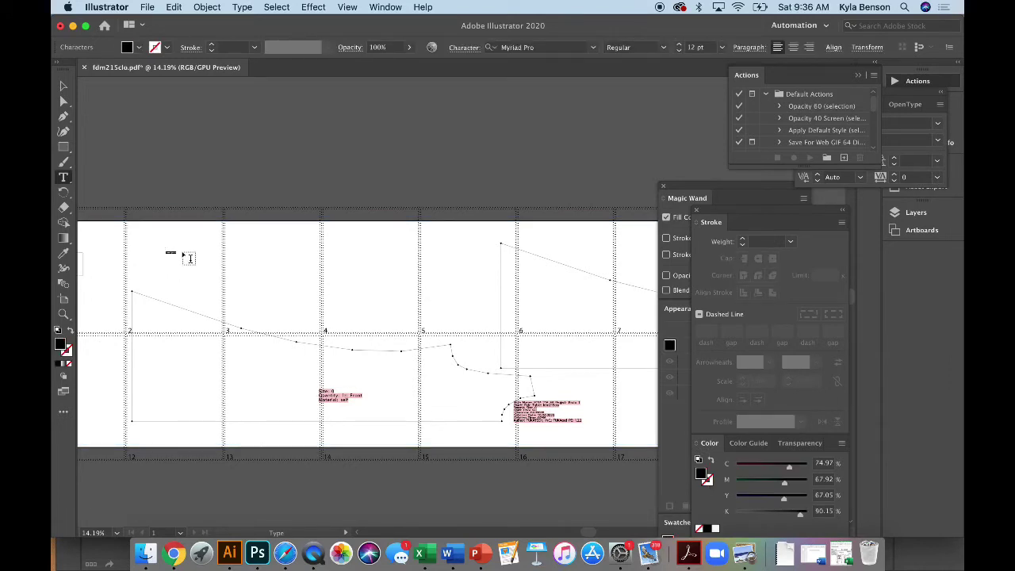
key("Escape")
scroll(153, 244, "up", 10)
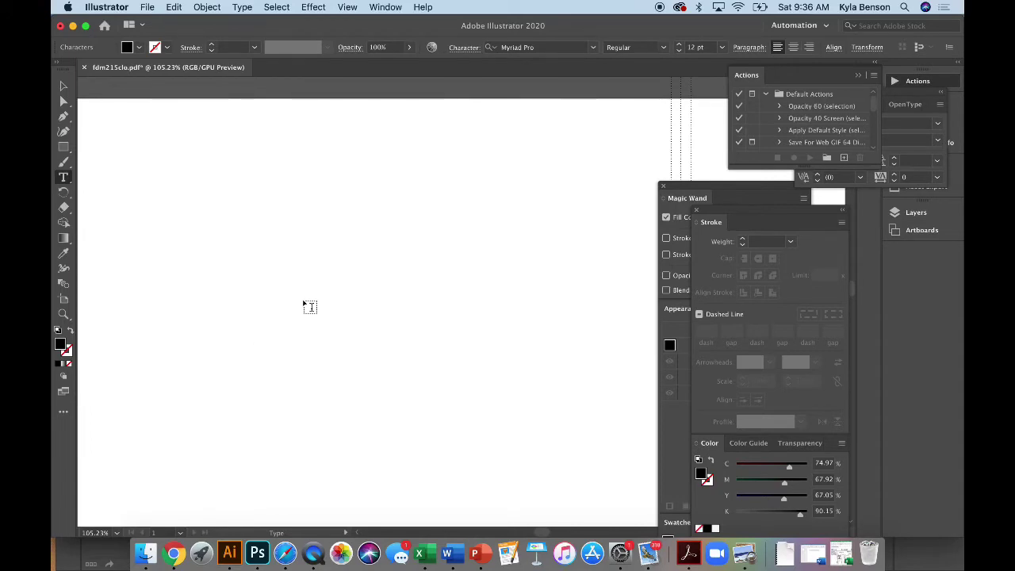
type("Summerland Dress ")
type("Front Patte")
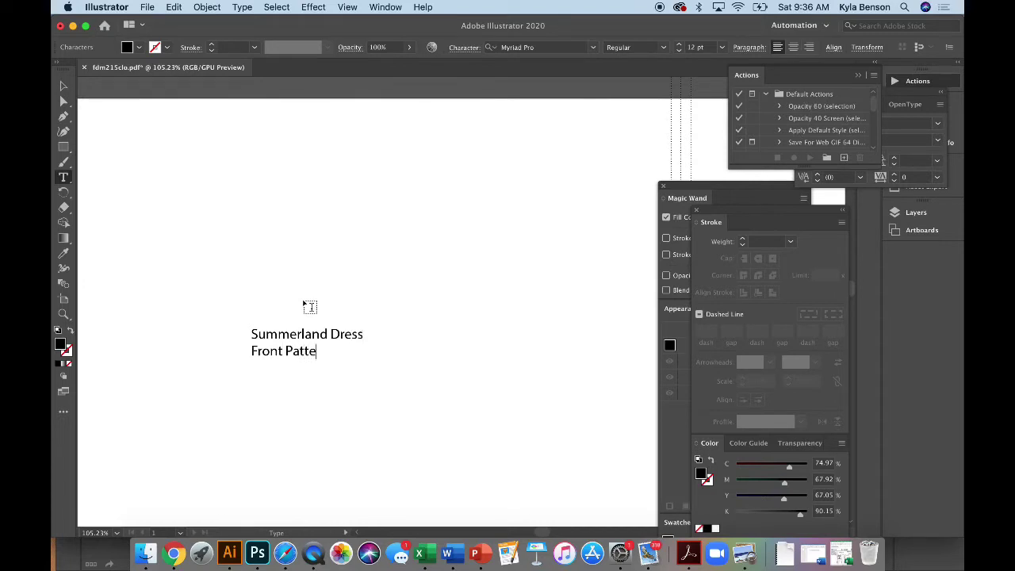
type("rn Piece")
key("Return")
type("Cut 1 on fold ")
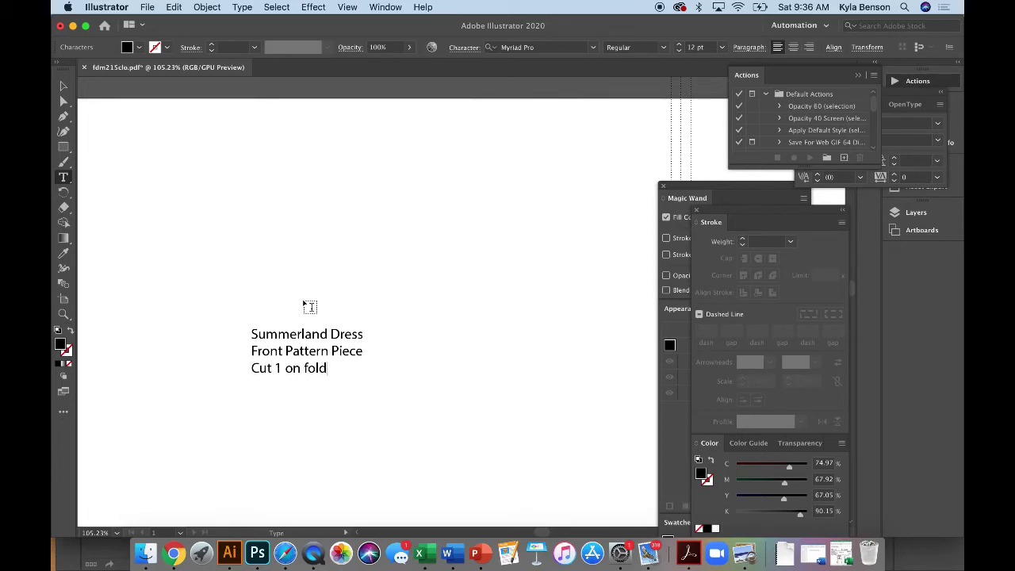
type("Size M")
Step: Zoom out and move the label just below the pattern's top edge
left_click(64, 86)
key("super+minus")
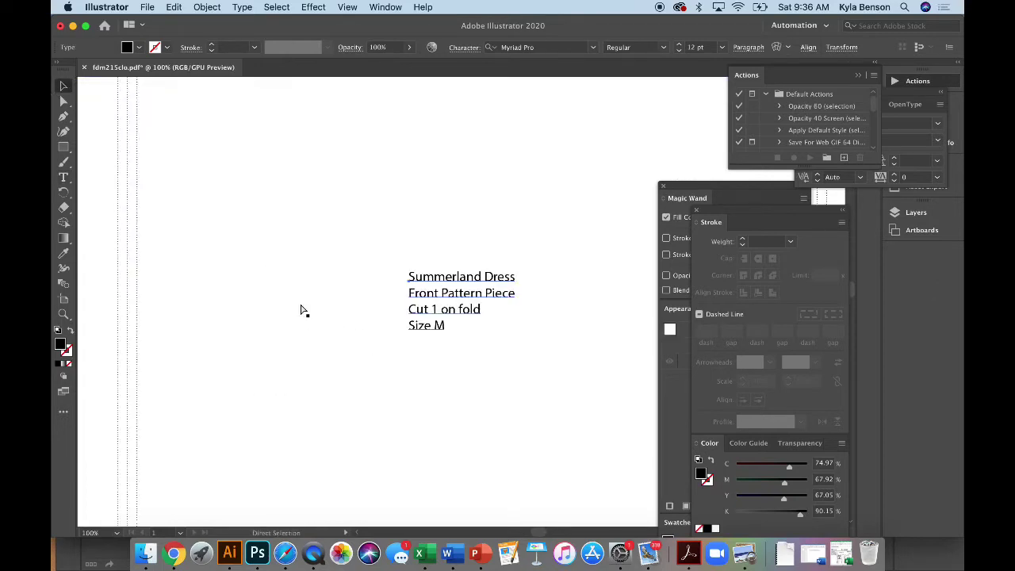
key("super+minus")
key("super+minus")
key("super+minus")
left_click_drag(464, 298, 412, 450)
Step: Duplicate the label into the lower tile and rotate both labels 270° to read vertically
scroll(412, 449, "down", 5)
scroll(412, 449, "right", 1)
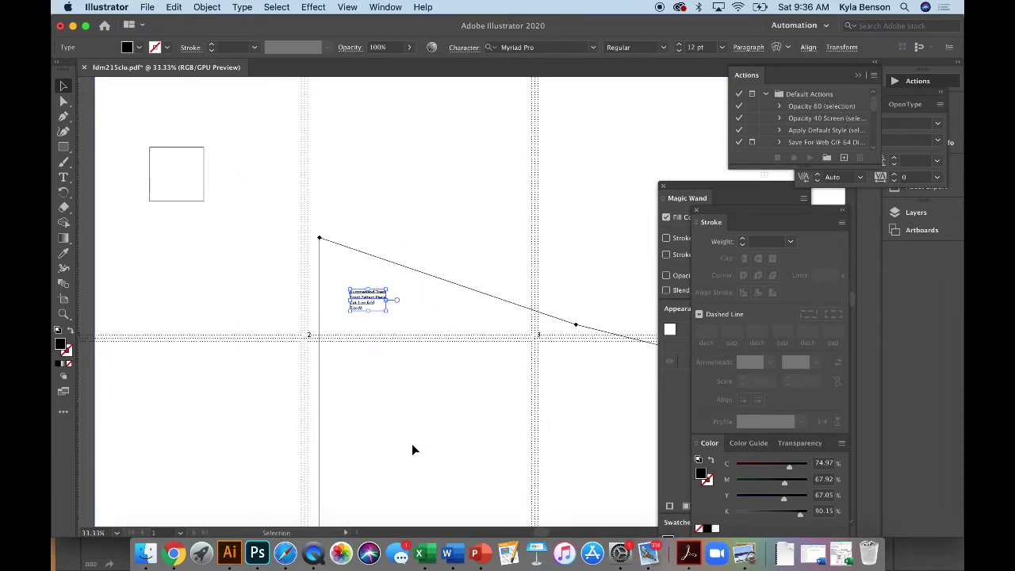
left_click_drag(354, 257, 361, 388)
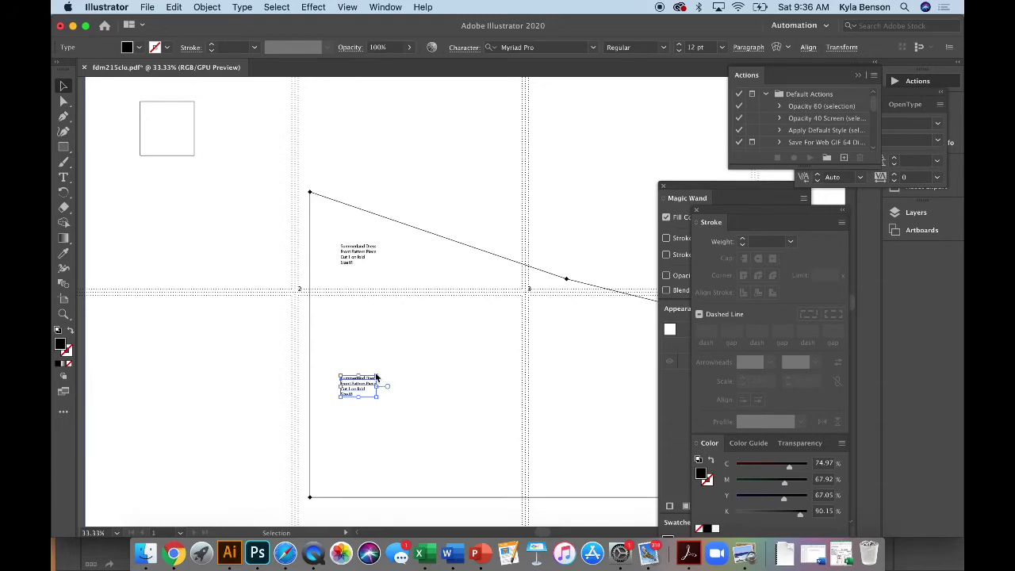
left_click_drag(378, 368, 388, 445)
left_click(363, 252)
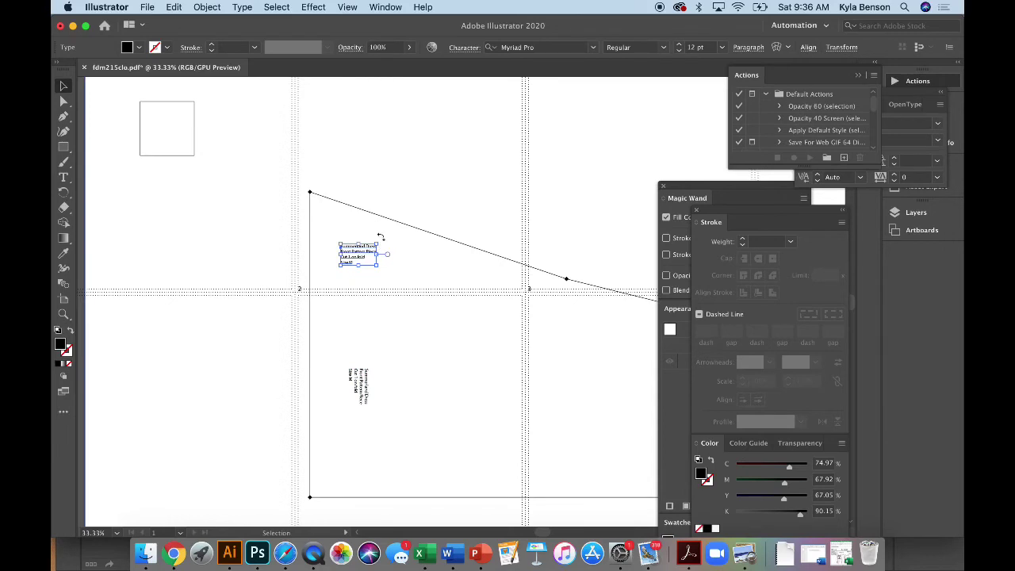
left_click_drag(380, 237, 389, 317)
Step: Copy the vertical label into the right and upper-right tiles, undoing misplaced moves
left_click(366, 383)
left_click_drag(369, 385, 611, 385)
key("super+z")
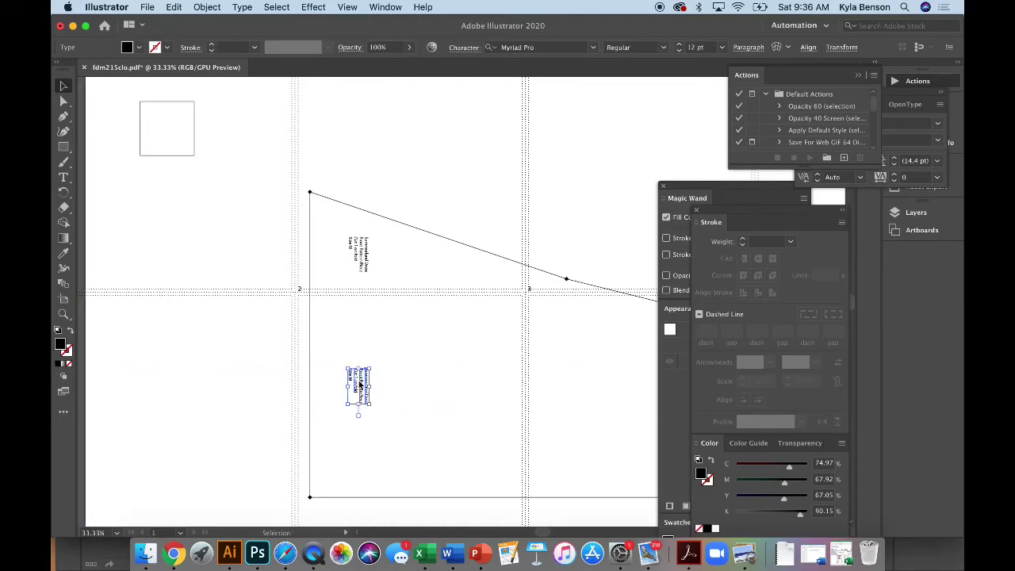
left_click_drag(359, 381, 611, 386)
scroll(612, 389, "right", 3)
scroll(611, 389, "up", 1)
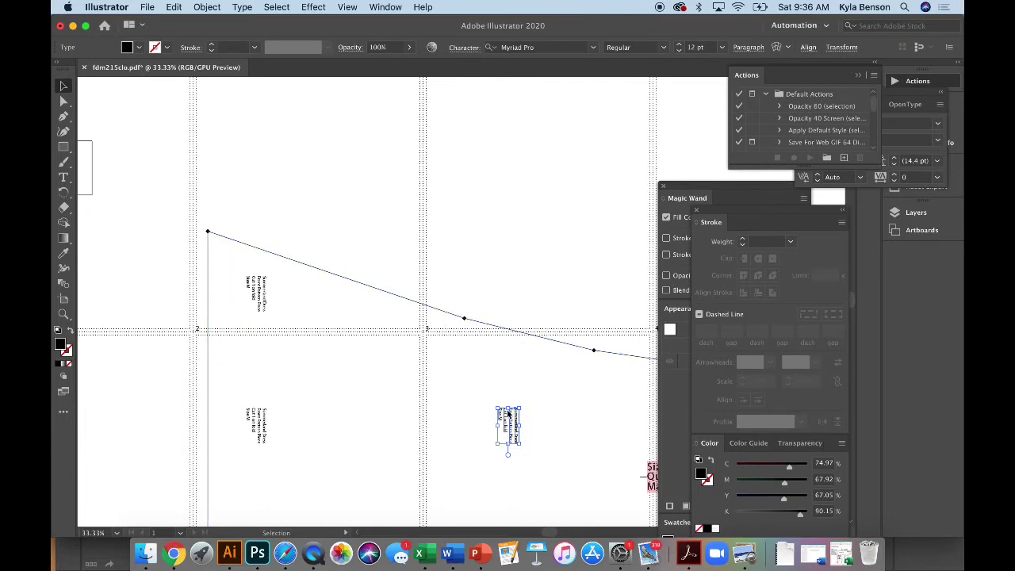
left_click_drag(510, 425, 475, 279)
key("ctrl+z")
left_click(476, 280)
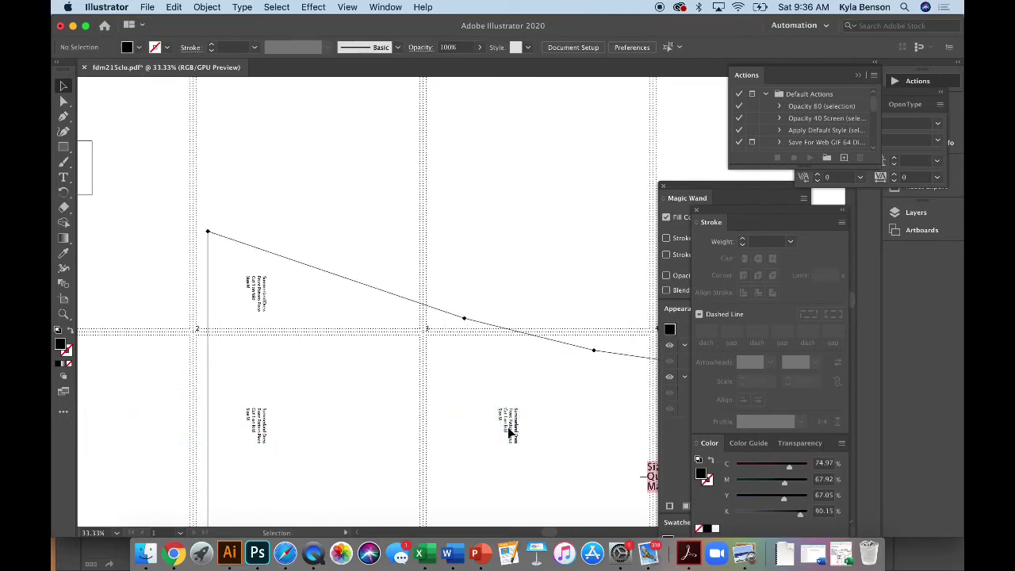
left_click(256, 420)
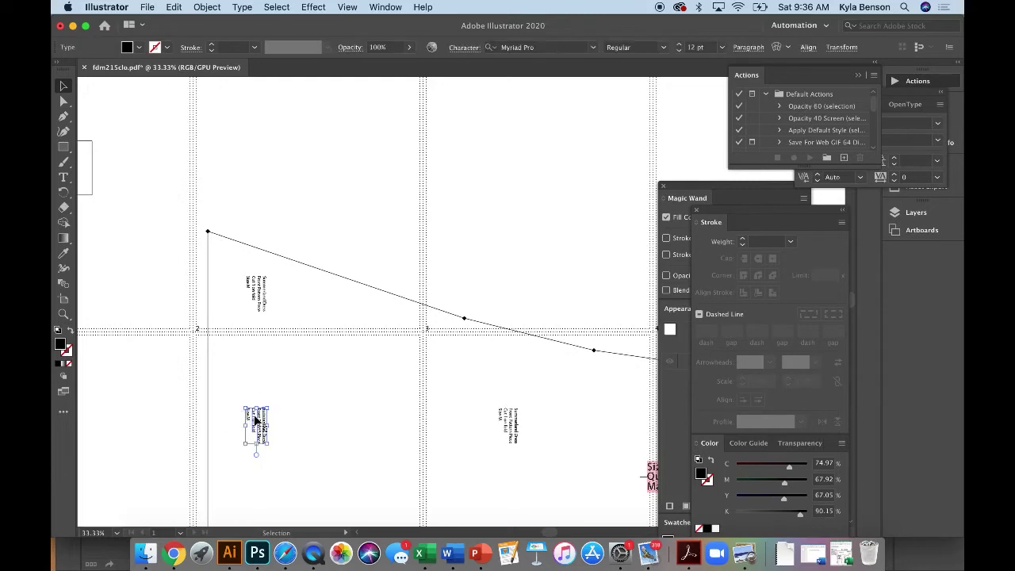
left_click_drag(256, 420, 460, 263)
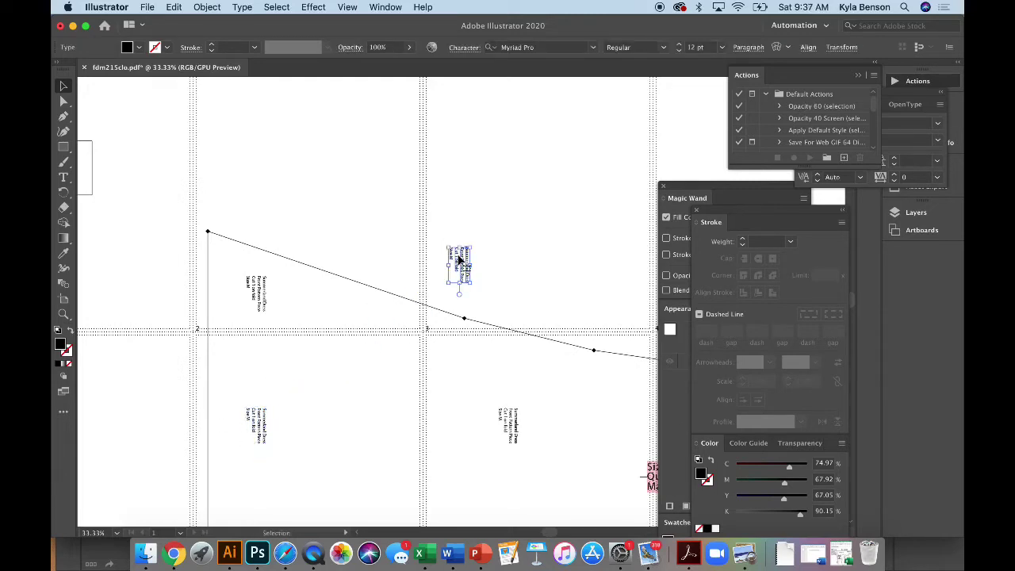
Step: Draw a short black-stroked, unfilled pointer line from the page label toward the pattern edge
key("p")
left_click(458, 275)
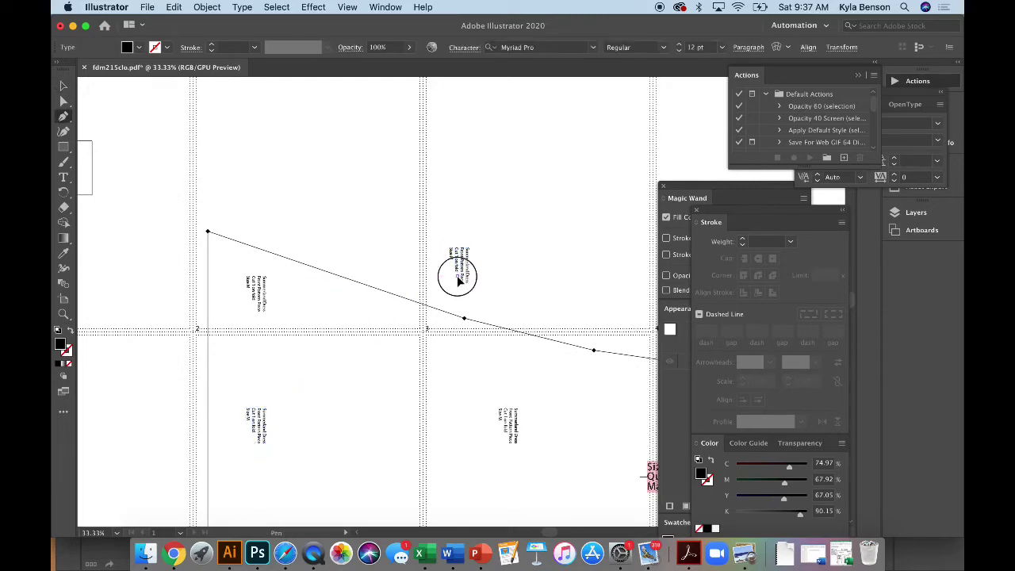
left_click(437, 320)
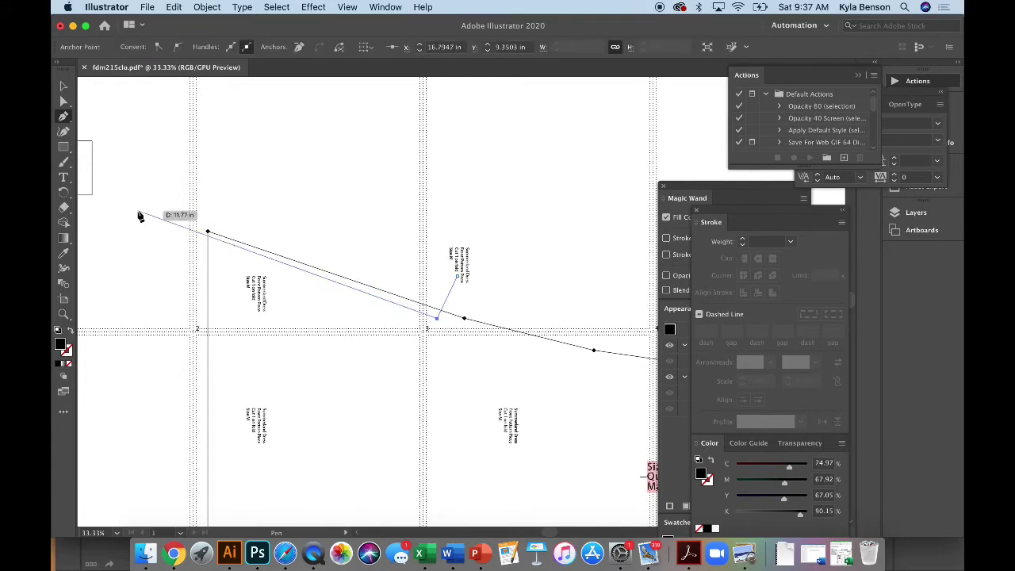
left_click(68, 326)
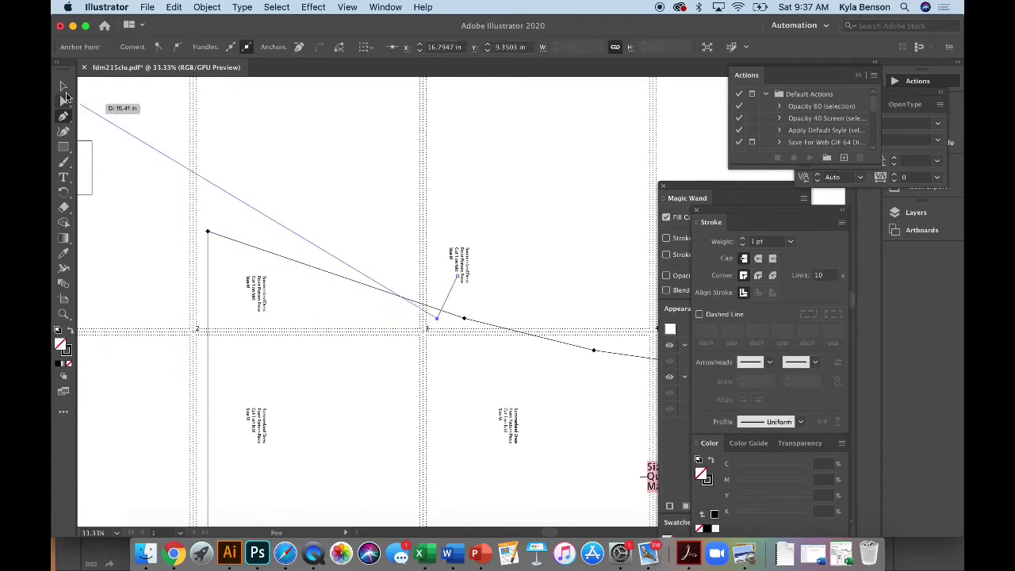
left_click(64, 87)
Step: Set the line's start arrowhead to None and end arrowhead to Arrow 1, then deselect
left_click(768, 365)
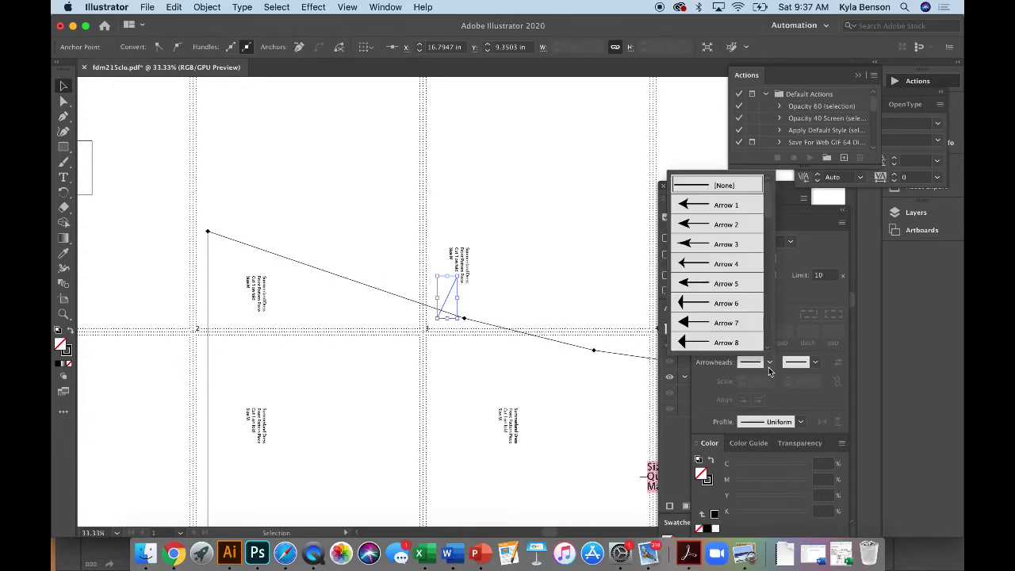
left_click(737, 206)
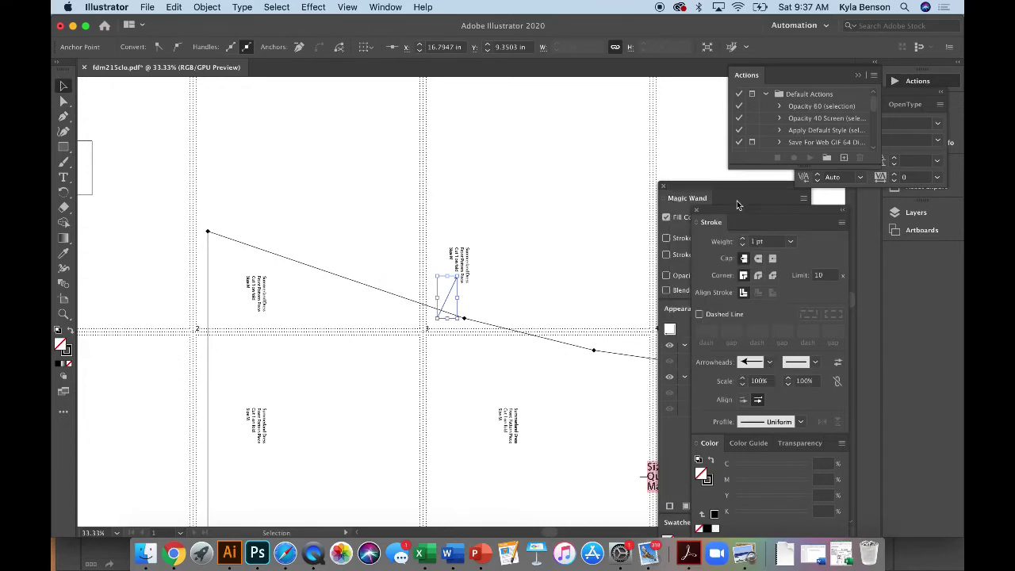
left_click(769, 362)
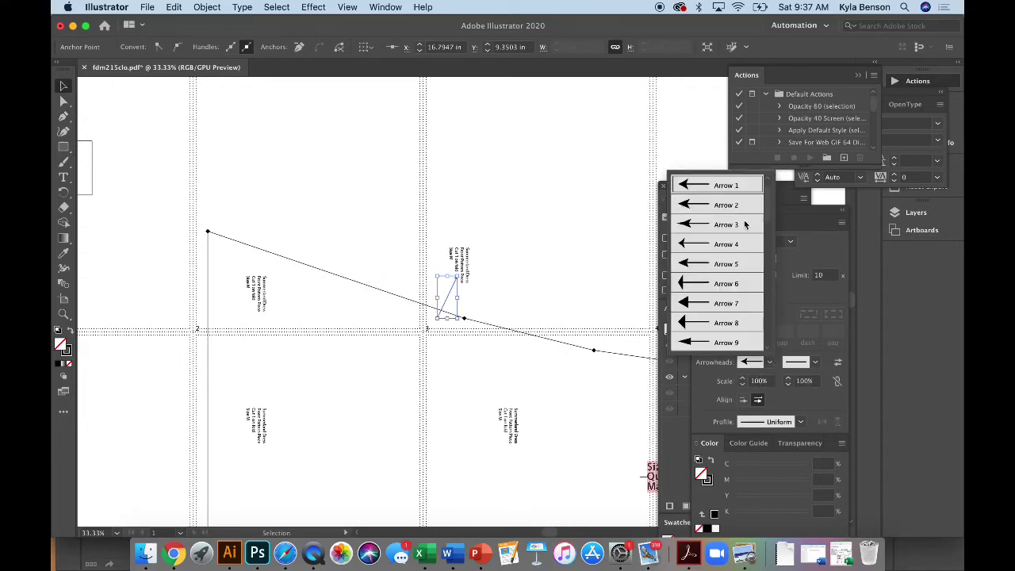
scroll(743, 226, "up", 1)
left_click(721, 182)
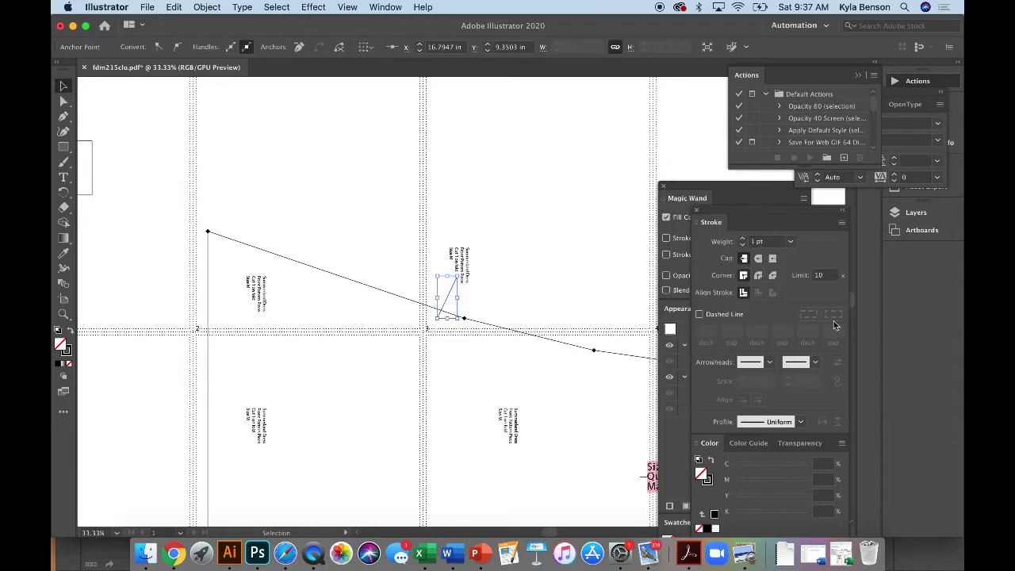
left_click(808, 363)
left_click(785, 207)
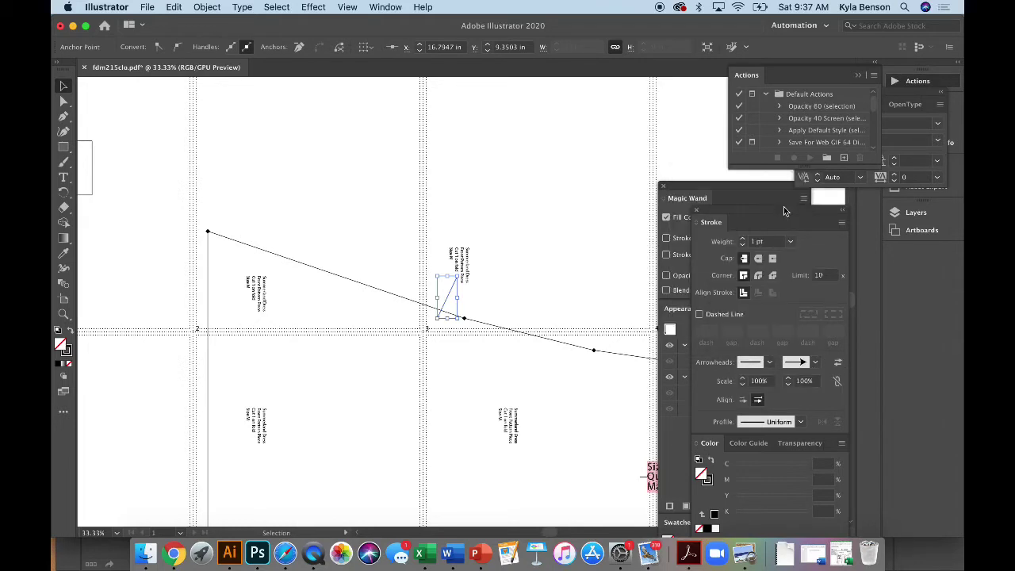
left_click(521, 304)
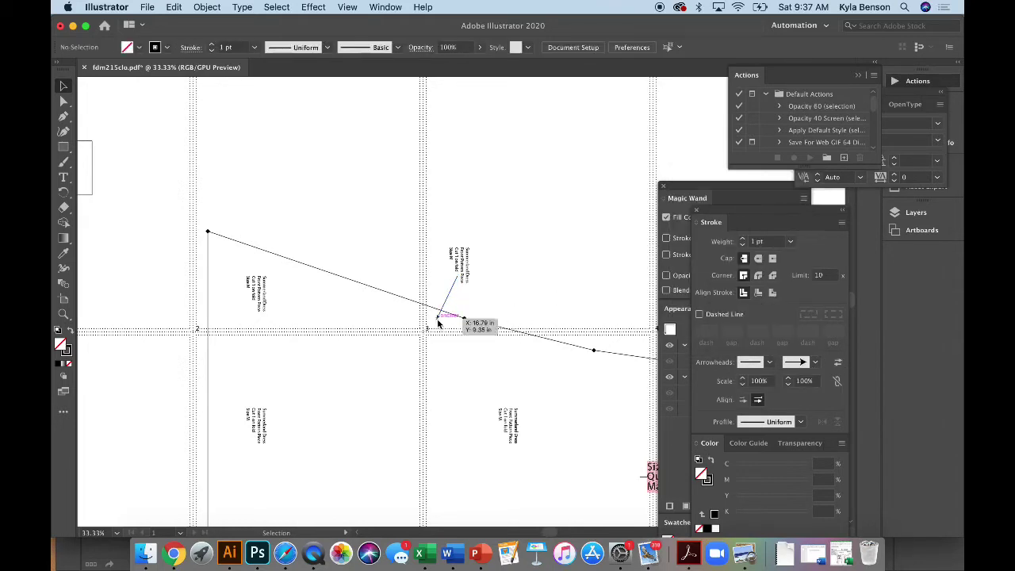
scroll(437, 323, "right", 3)
scroll(437, 322, "down", 1)
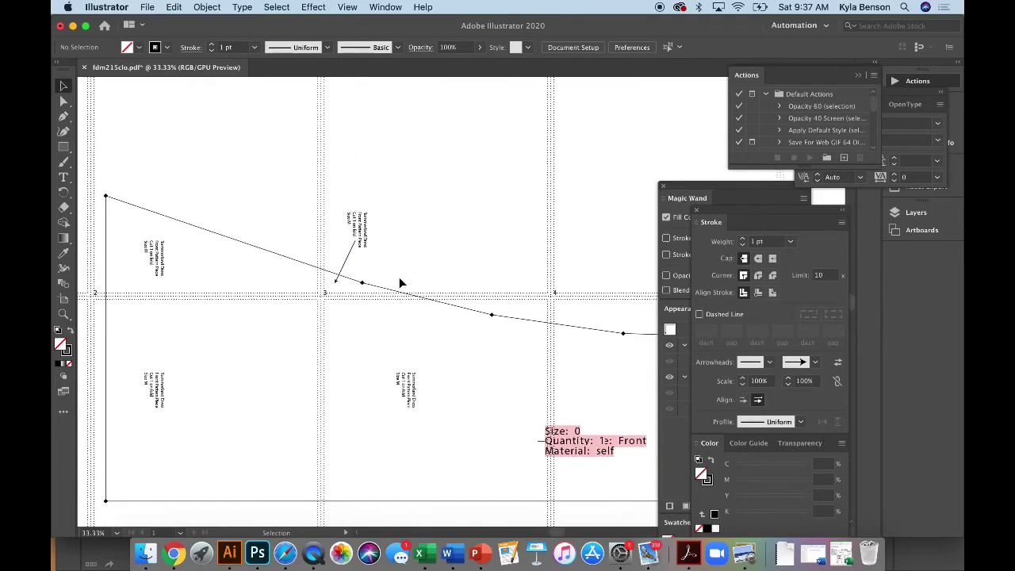
scroll(398, 281, "down", 1)
scroll(399, 281, "left", 3)
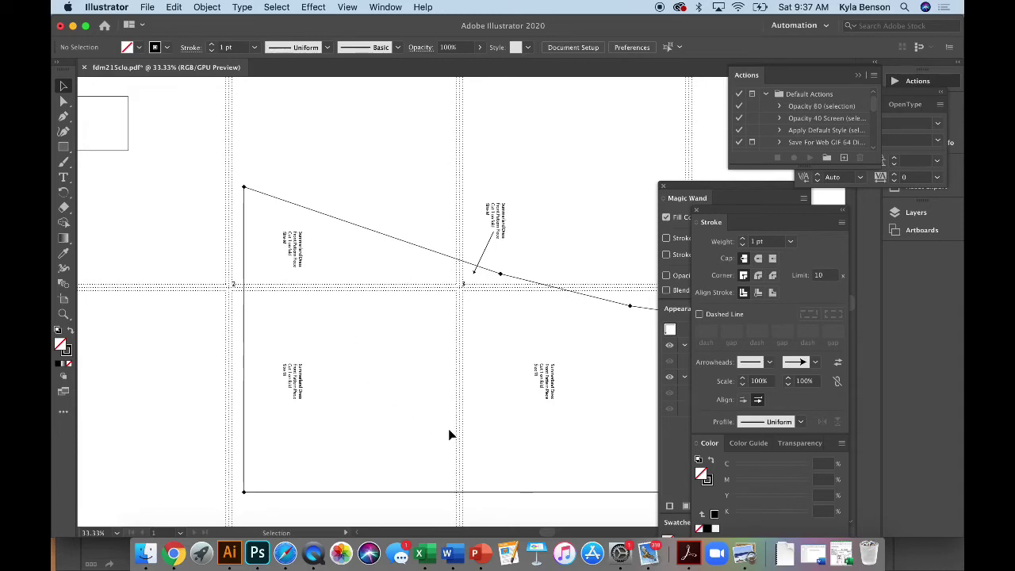
Step: Zoom in near the label and create a 1 in by 1 in square
key("z")
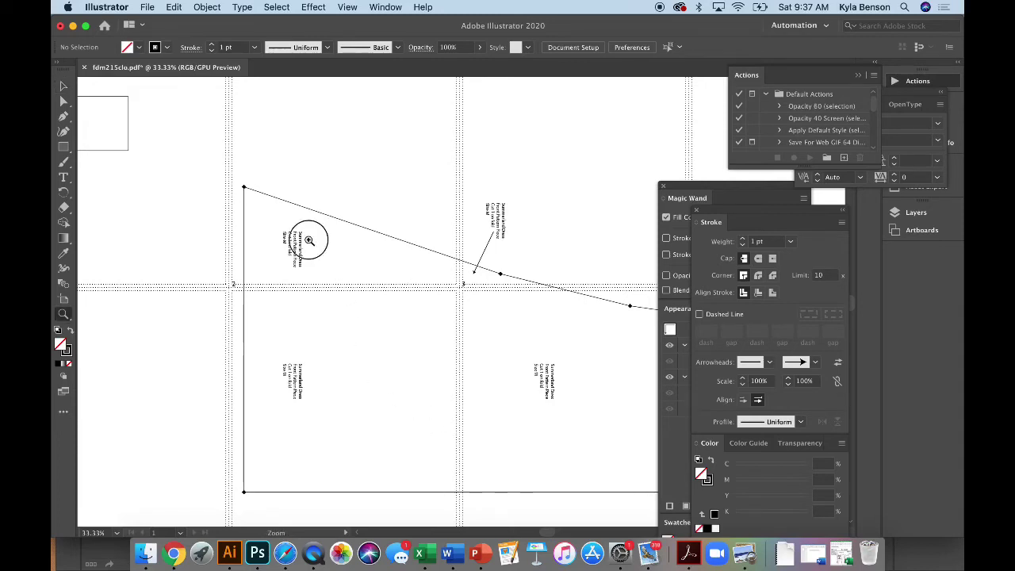
left_click_drag(306, 238, 440, 377)
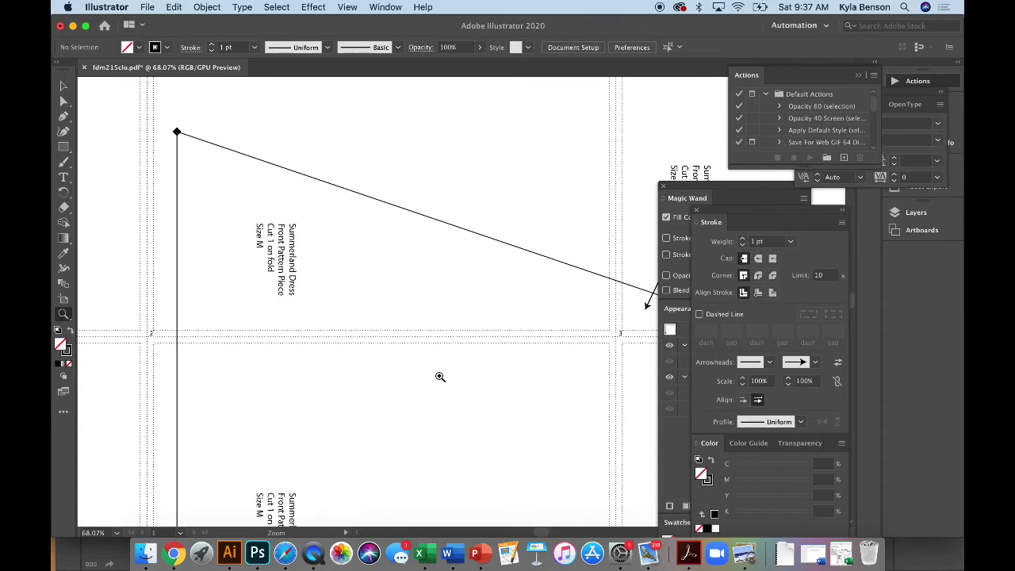
key("m")
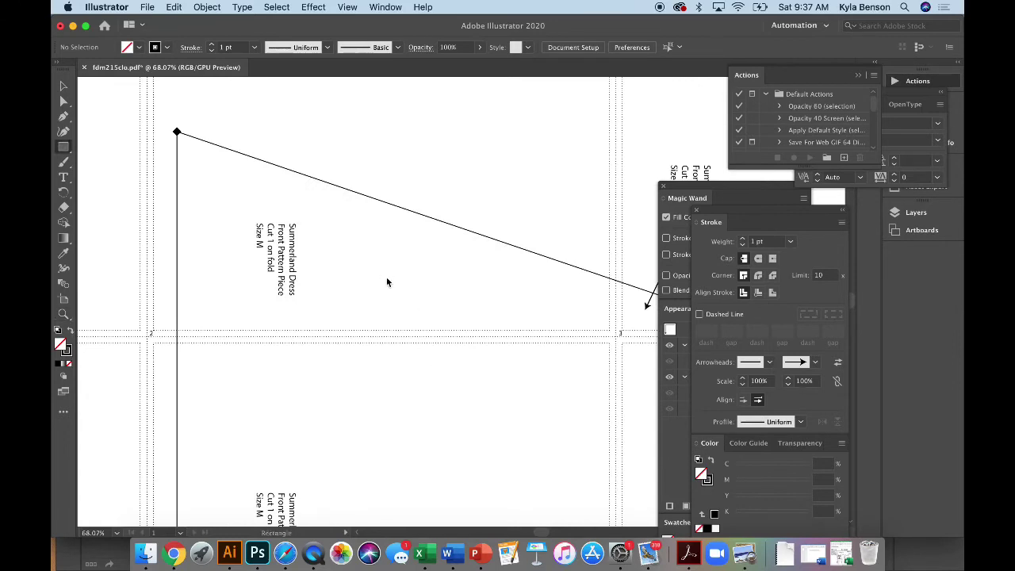
left_click(387, 291)
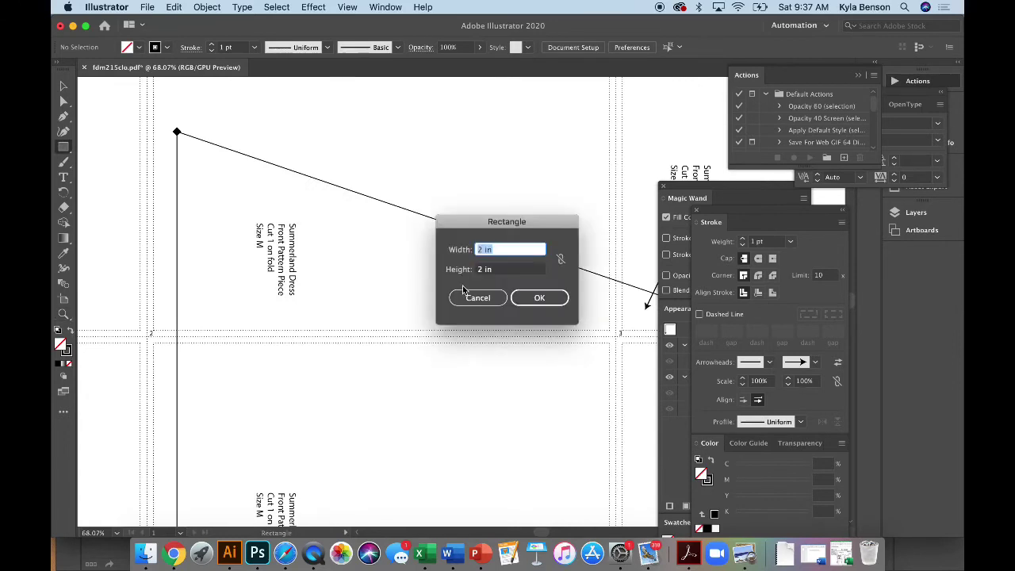
type("1")
key("Tab")
type("1")
key("Return")
Step: Rotate the square 45° into a diamond, reset W and H to 1 in, and move it onto the tile boundary
key("v")
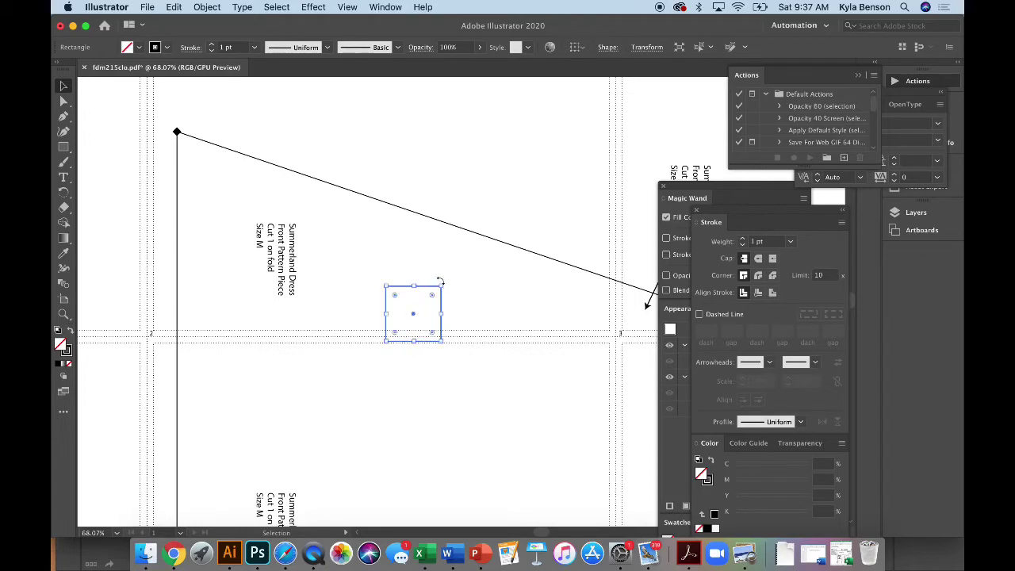
left_click_drag(441, 280, 392, 263)
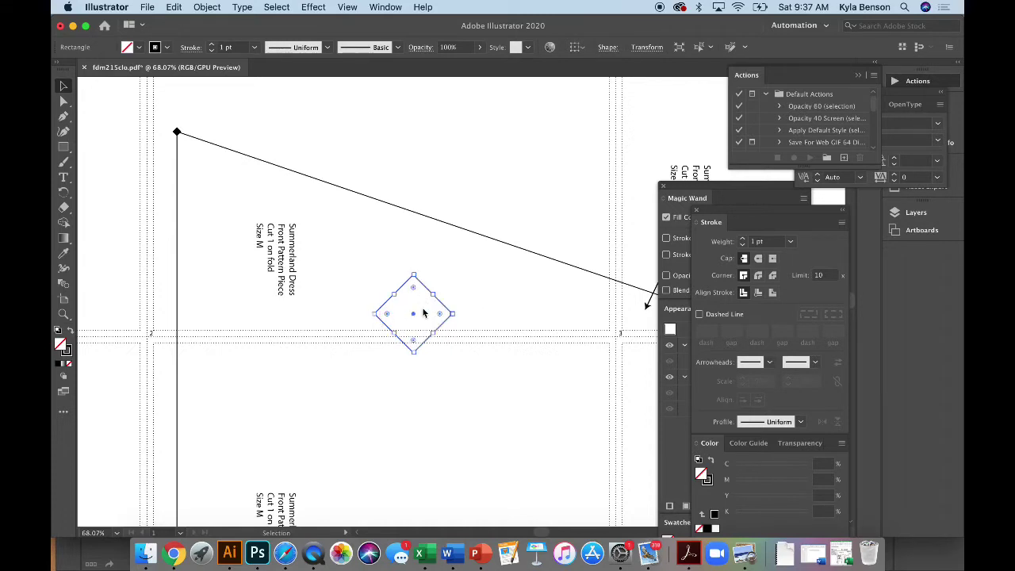
left_click(638, 49)
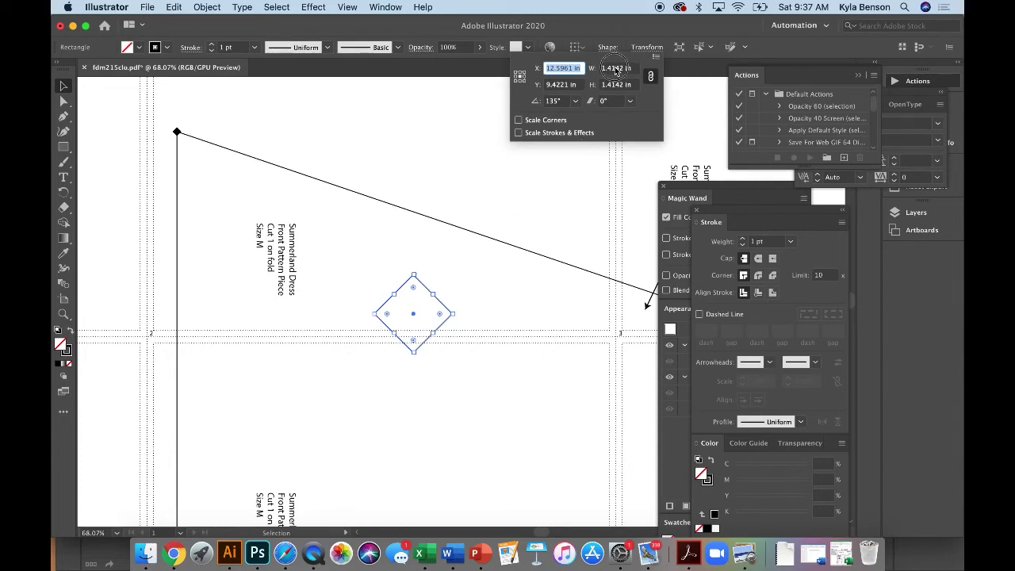
double_click(612, 69)
type("1")
key("Tab")
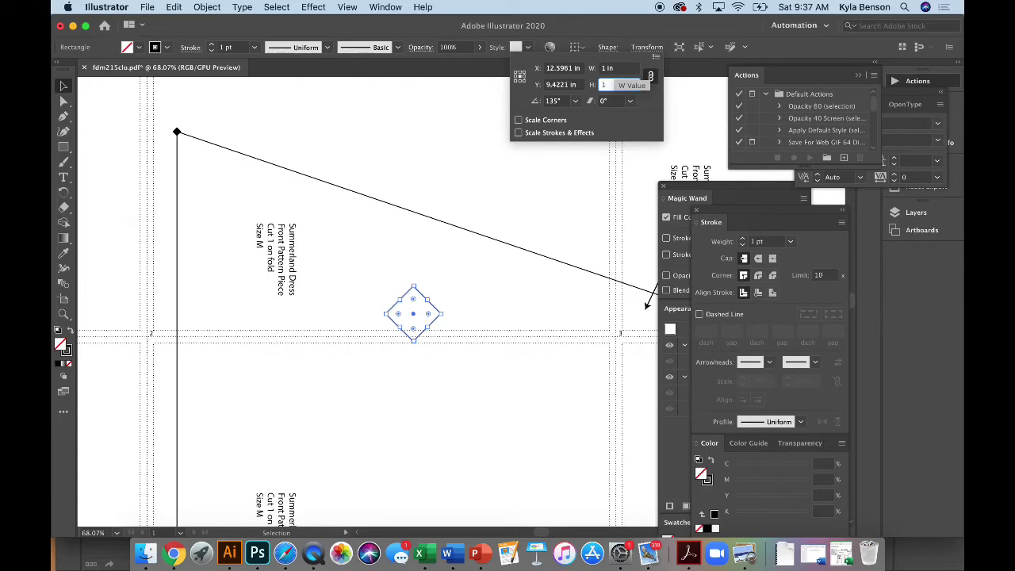
type("1")
key("Tab")
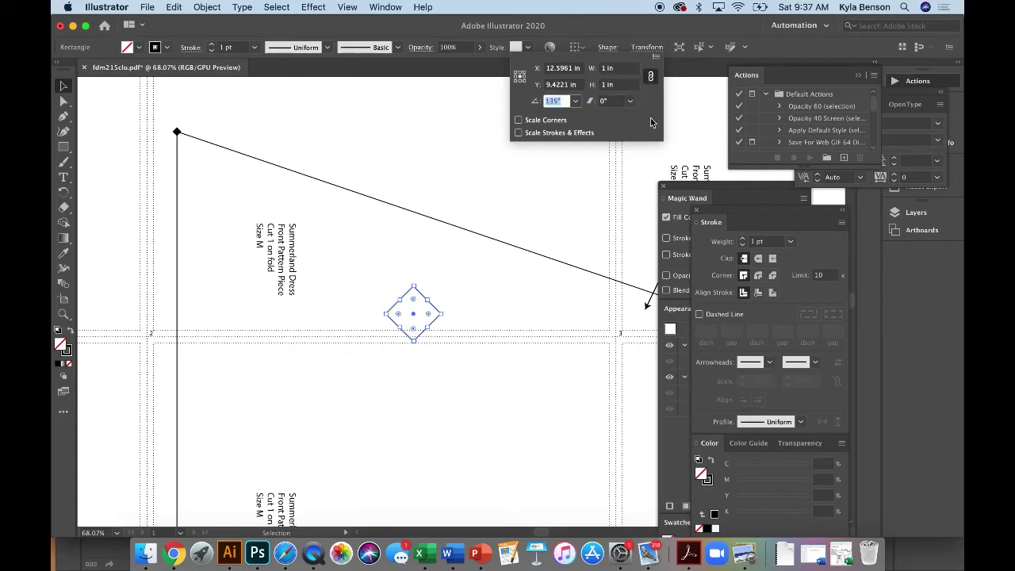
left_click(646, 47)
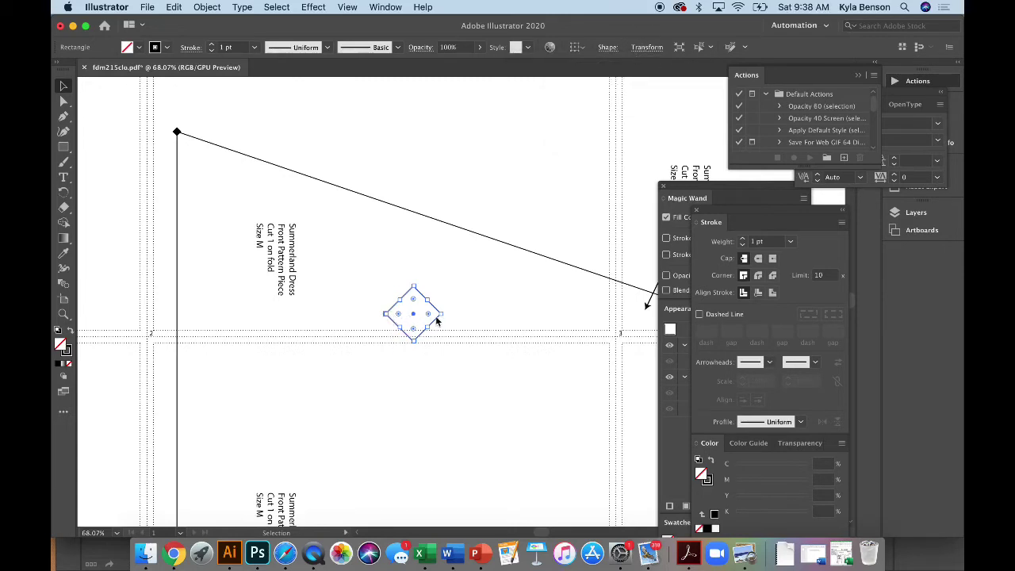
left_click_drag(407, 325, 389, 341)
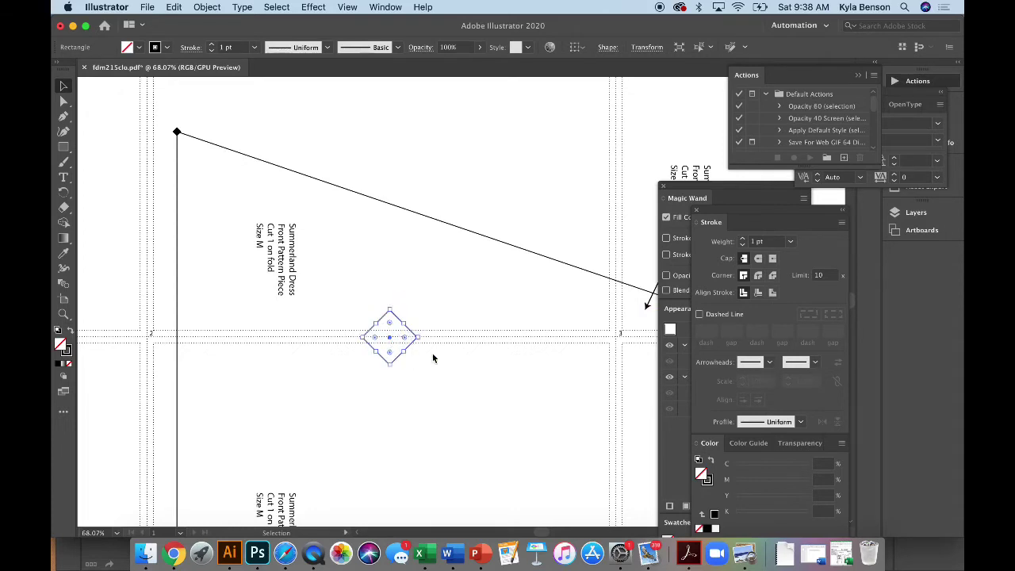
Step: Draw a vertical line across the diamond with Arrow 1 heads at both ends
key("z")
left_click_drag(335, 275, 439, 379)
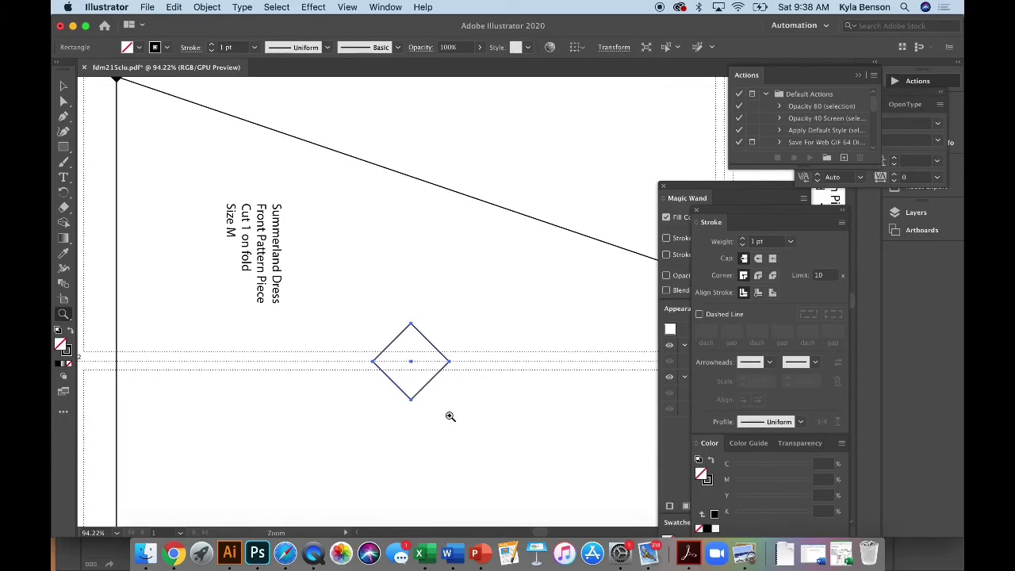
key("p")
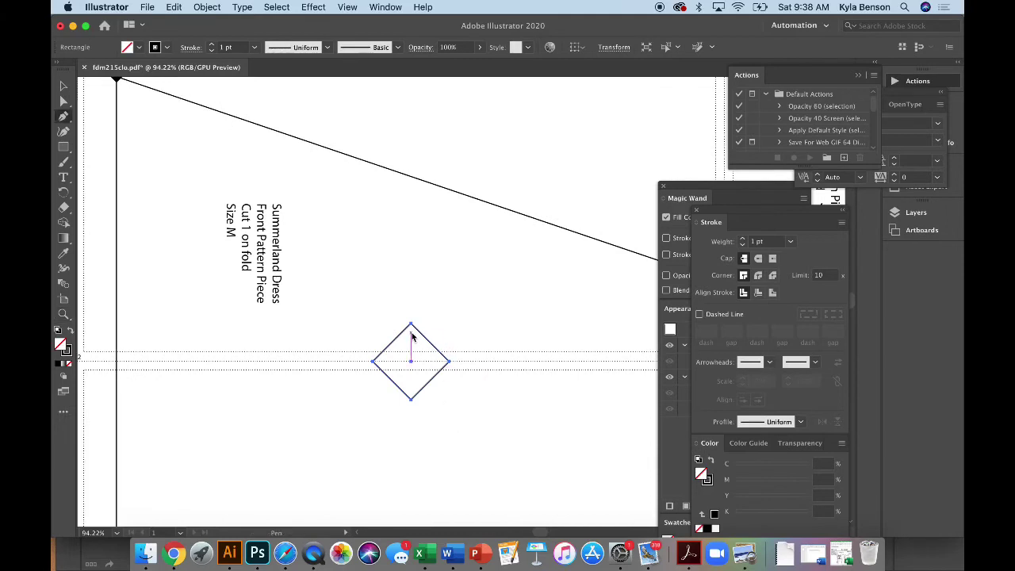
left_click(411, 332)
left_click(412, 397)
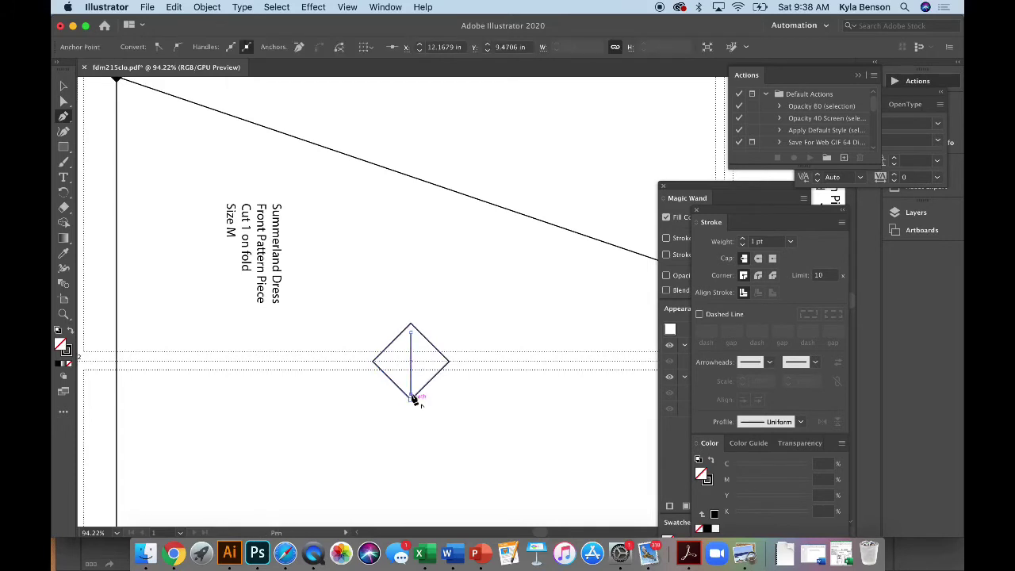
left_click(768, 362)
left_click(748, 208)
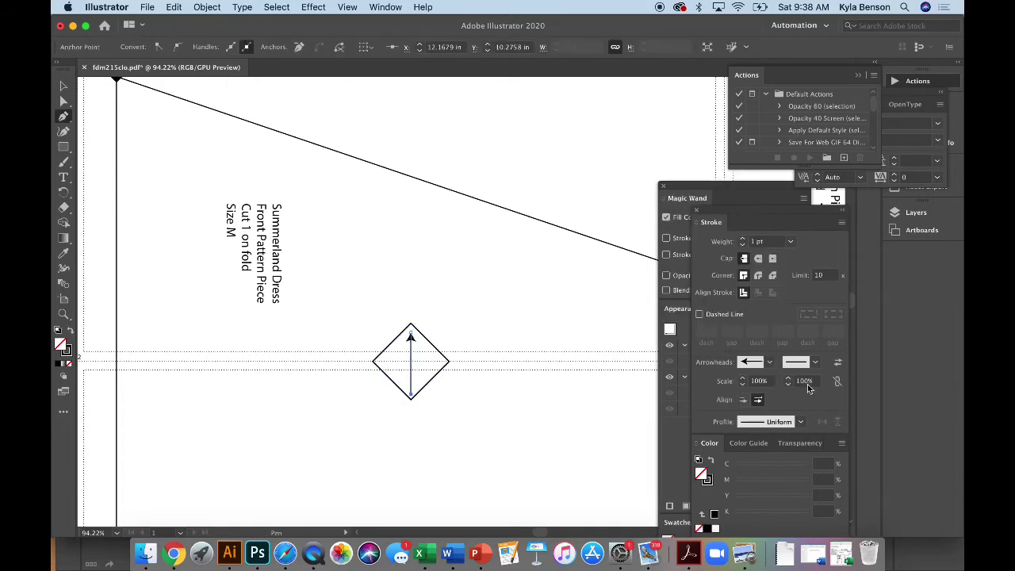
left_click(815, 363)
left_click(795, 203)
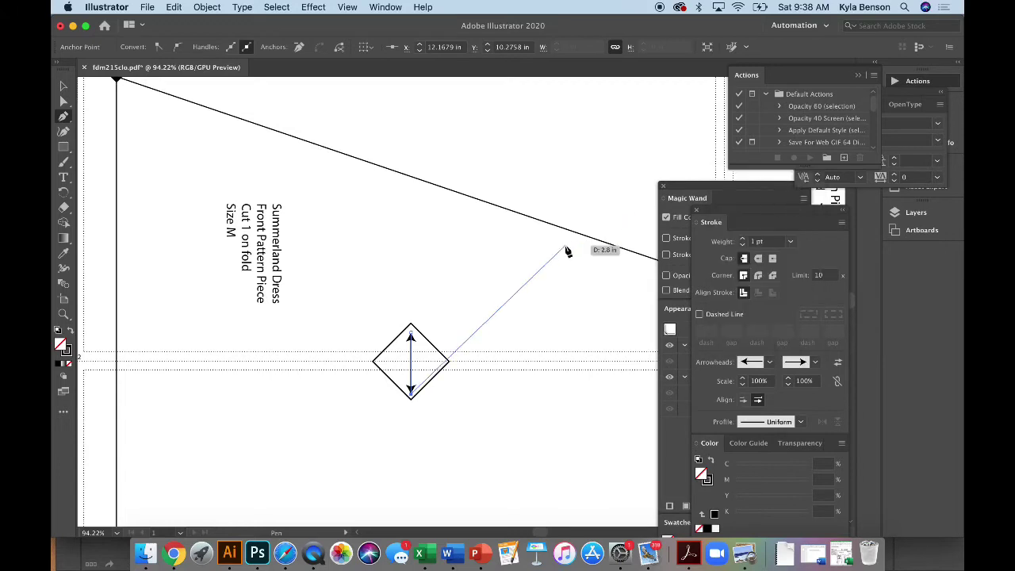
Step: Adjust the arrow's top anchor up to the diamond's top corner, then deselect
key("Escape")
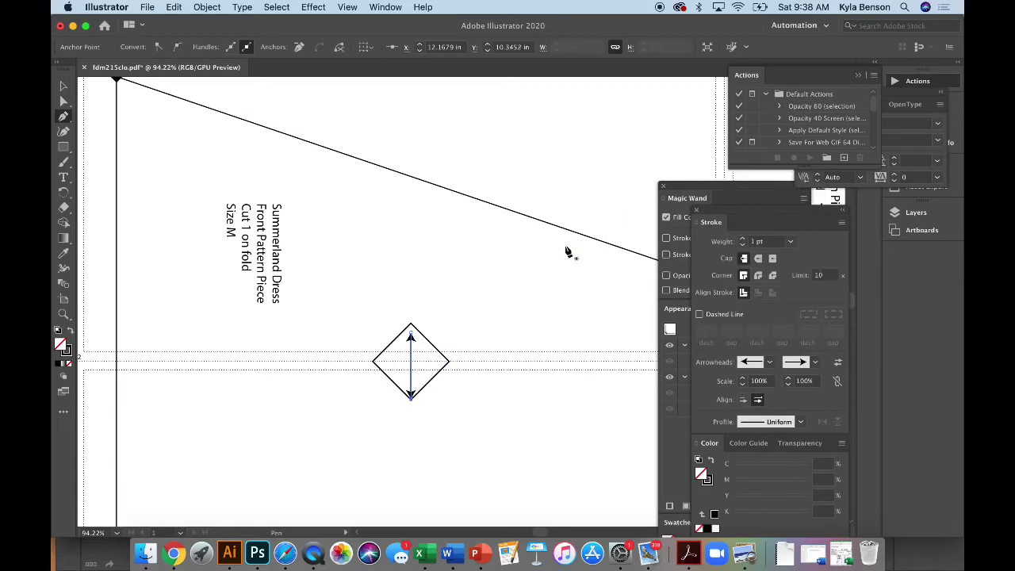
key("a")
left_click_drag(410, 336, 411, 327)
left_click(486, 286)
left_click(460, 294)
left_click(412, 328)
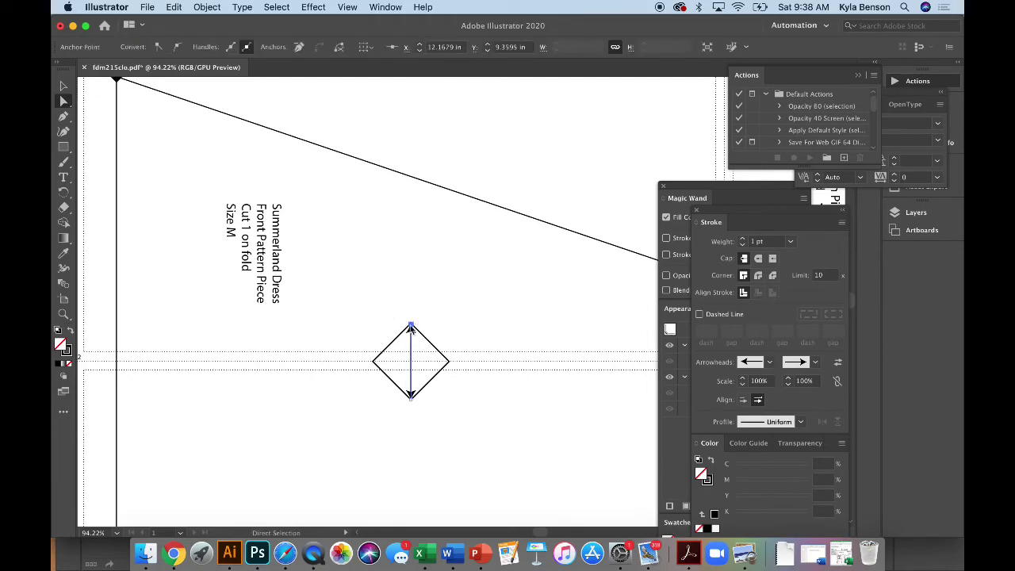
left_click(429, 307)
Step: Add a 1″ text label and move it inside the diamond beside the arrow
key("t")
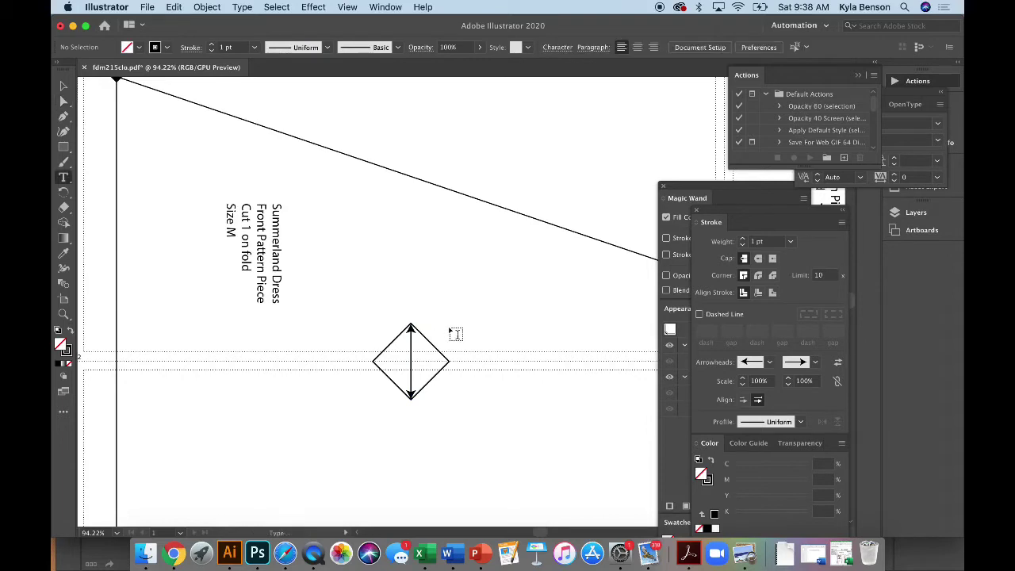
left_click(454, 306)
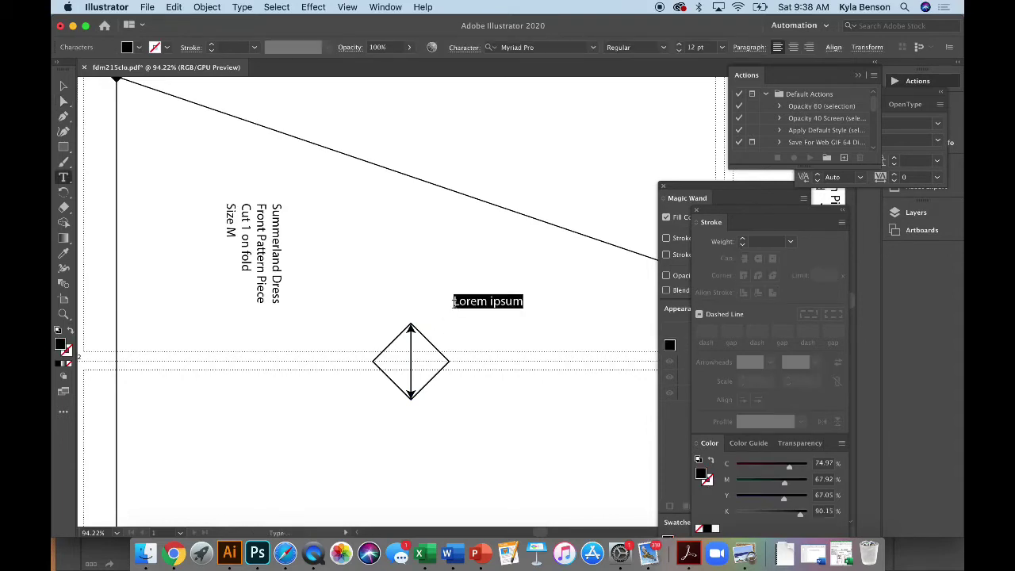
key("BackSpace")
key("Escape")
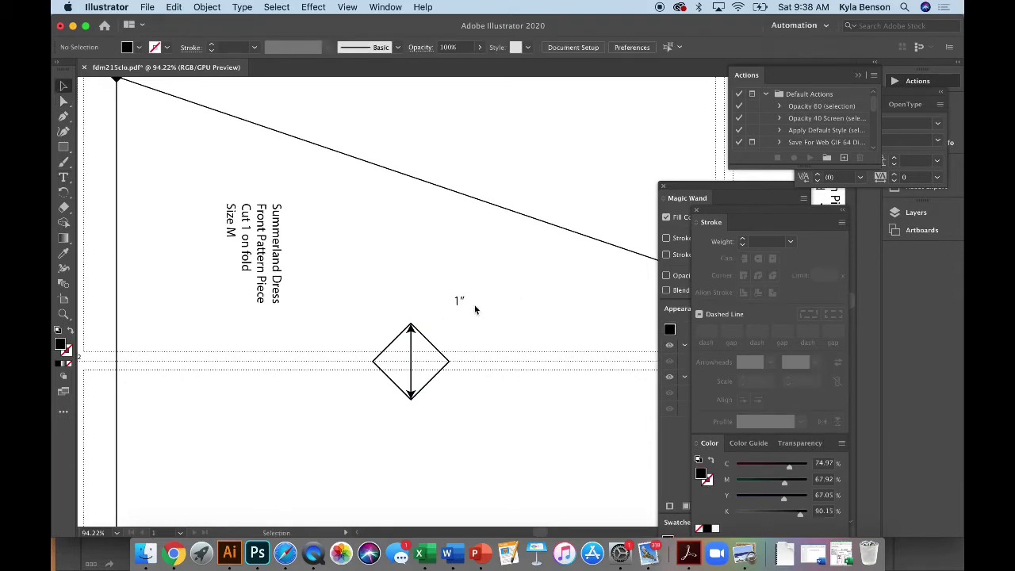
left_click_drag(458, 304, 418, 344)
left_click(470, 336)
left_click(421, 343)
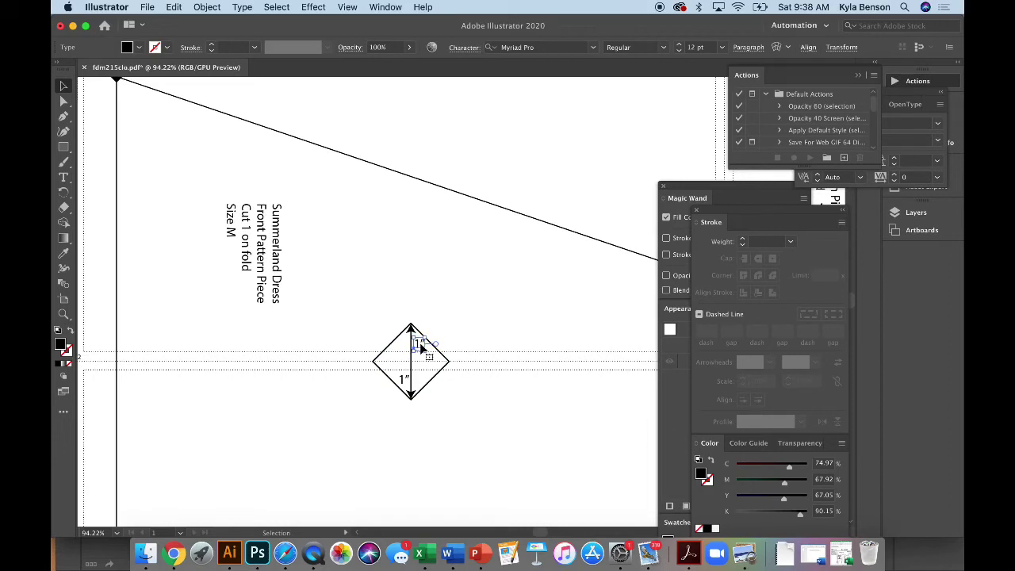
Step: Deselect the 1″ label, leaving the finished diamond notch in place
left_click(498, 304)
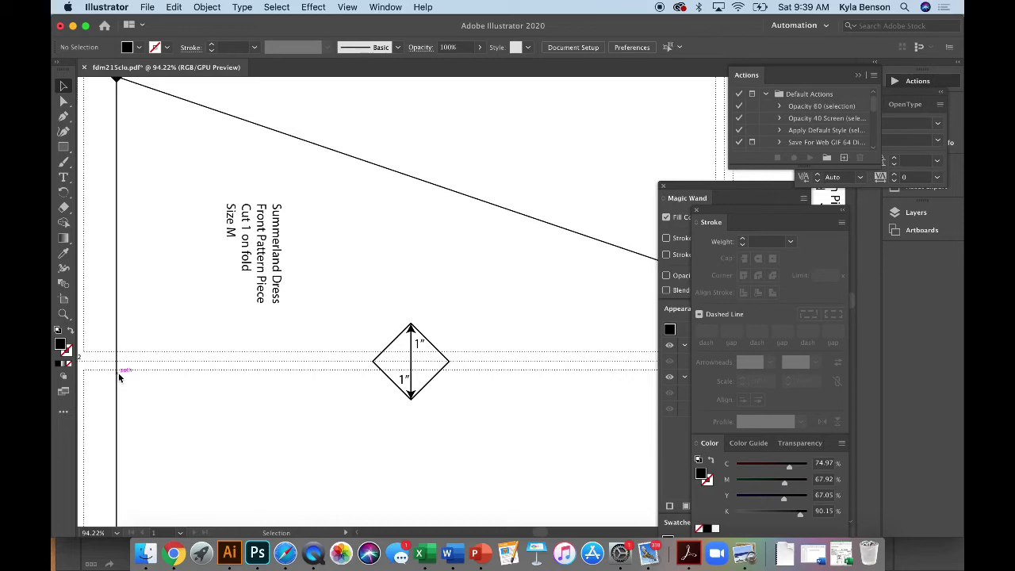
Step: Select the diamond notch group and place a copy lower down on the vertical tile line
scroll(273, 425, "down", 5)
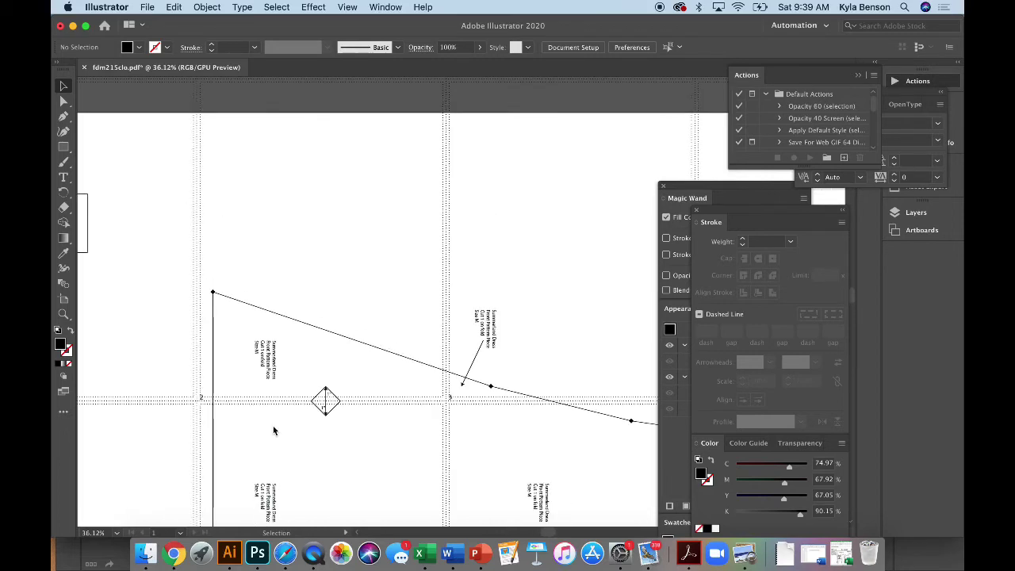
scroll(273, 428, "down", 3)
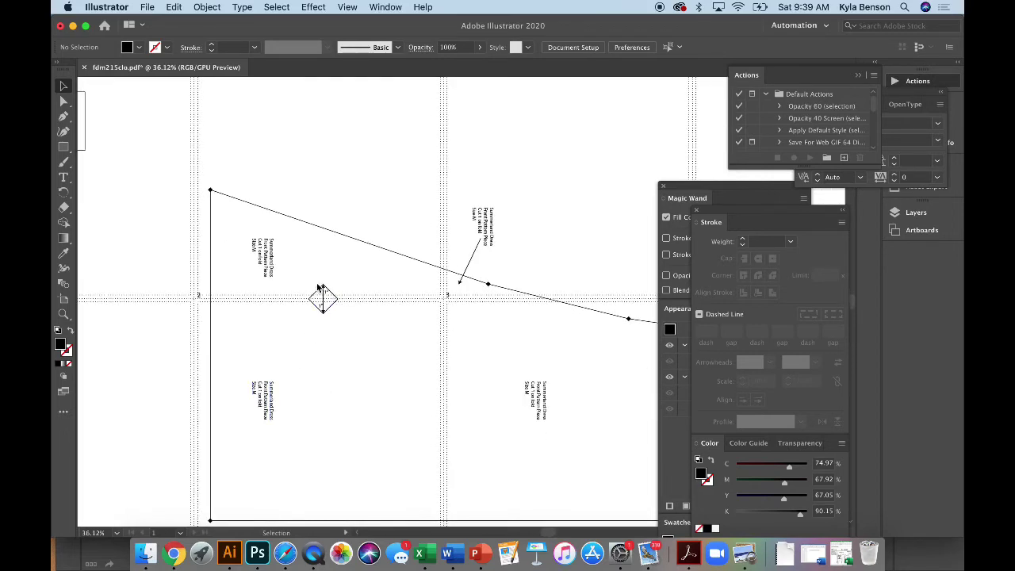
left_click_drag(318, 285, 354, 320)
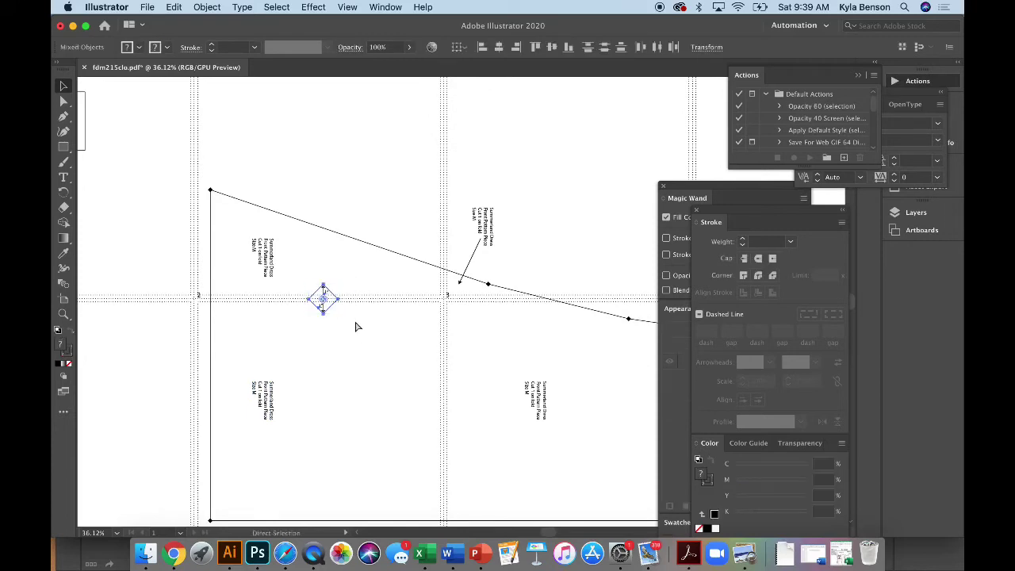
key("v")
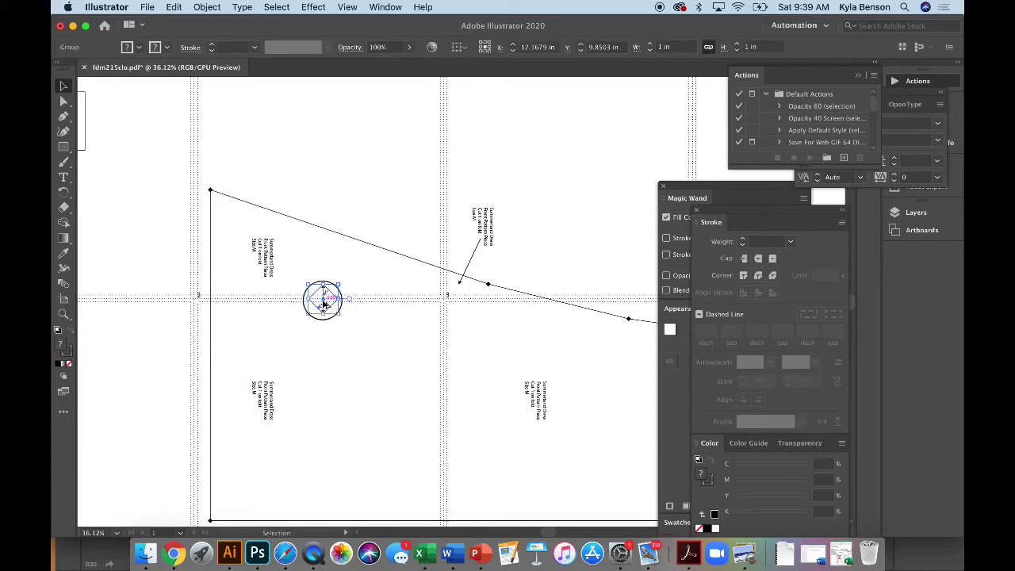
left_click_drag(323, 305, 462, 445)
Step: Zoom in and nudge the copied notch right onto the tile boundary, then fit the artboard
key("z")
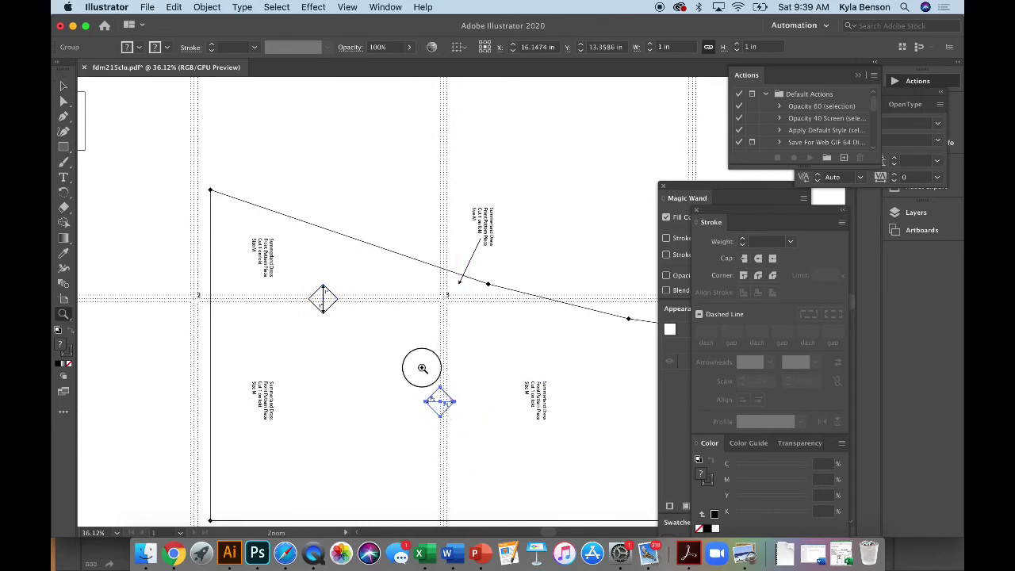
left_click_drag(421, 365, 506, 483)
key("Right")
key("Right")
key("Right")
key("Right")
key("Right")
key("Right")
key("Right")
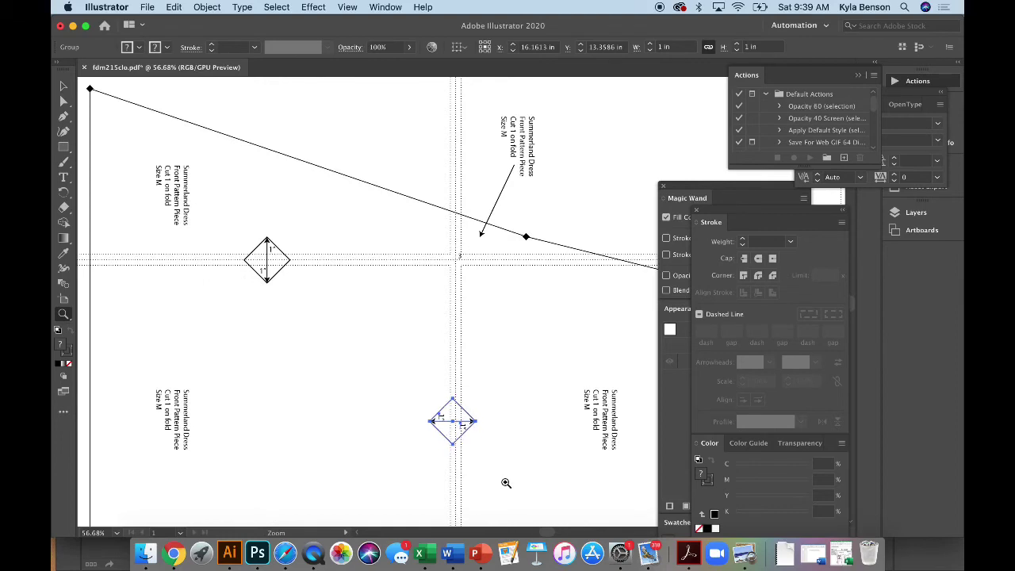
key("Right")
left_click_drag(428, 379, 501, 468)
left_click_drag(427, 362, 502, 469)
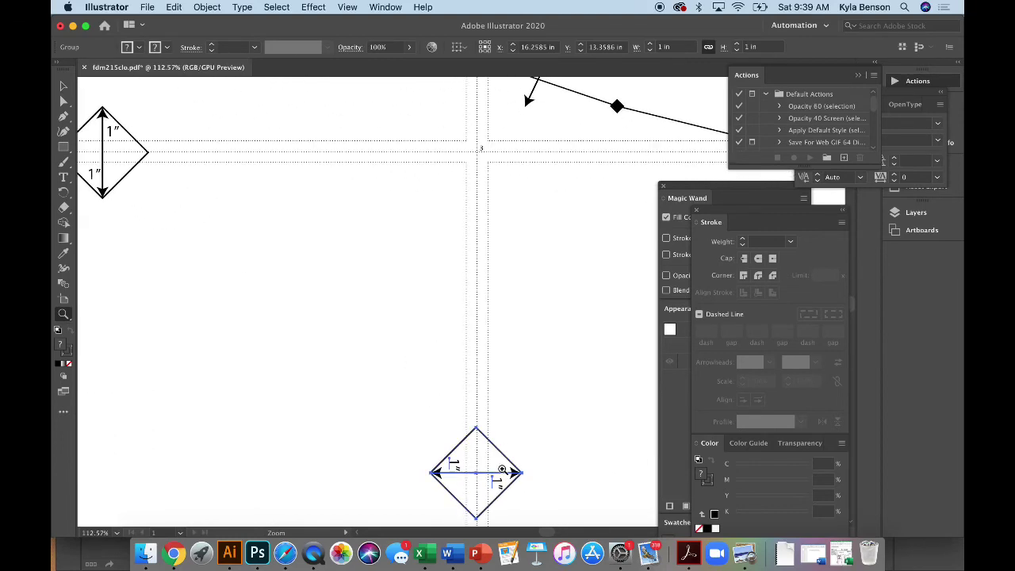
key("Right")
key("super+0")
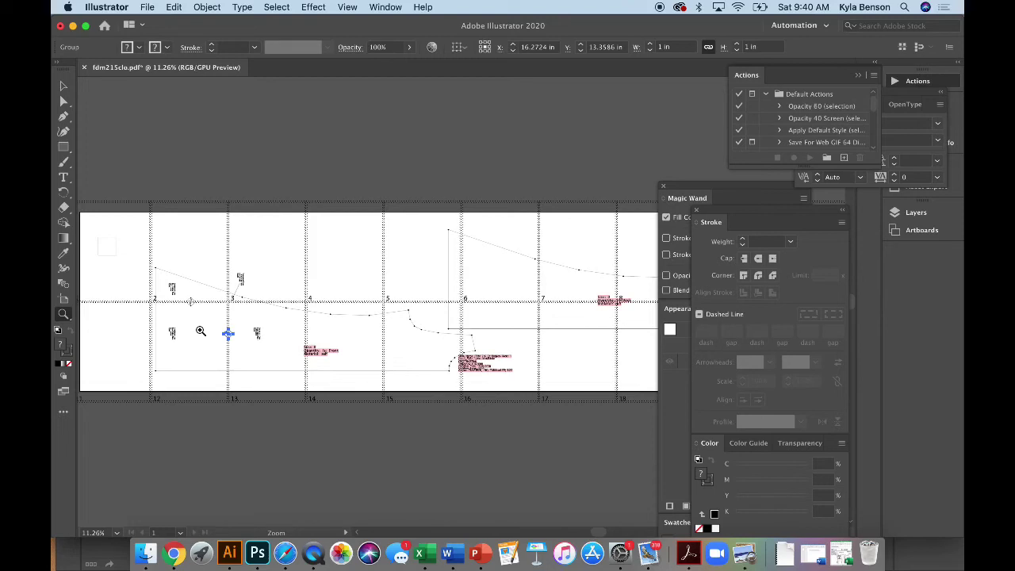
Step: Print as an Adobe PostScript file with Tile Full Pages, renaming it fdm215cloWithnotchMarks.ps
left_click(149, 7)
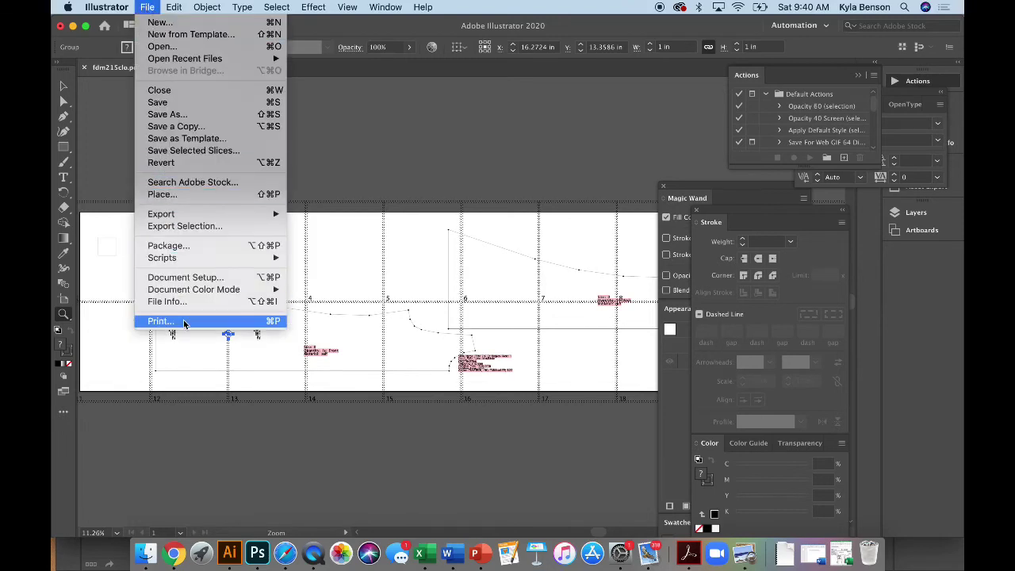
left_click(162, 320)
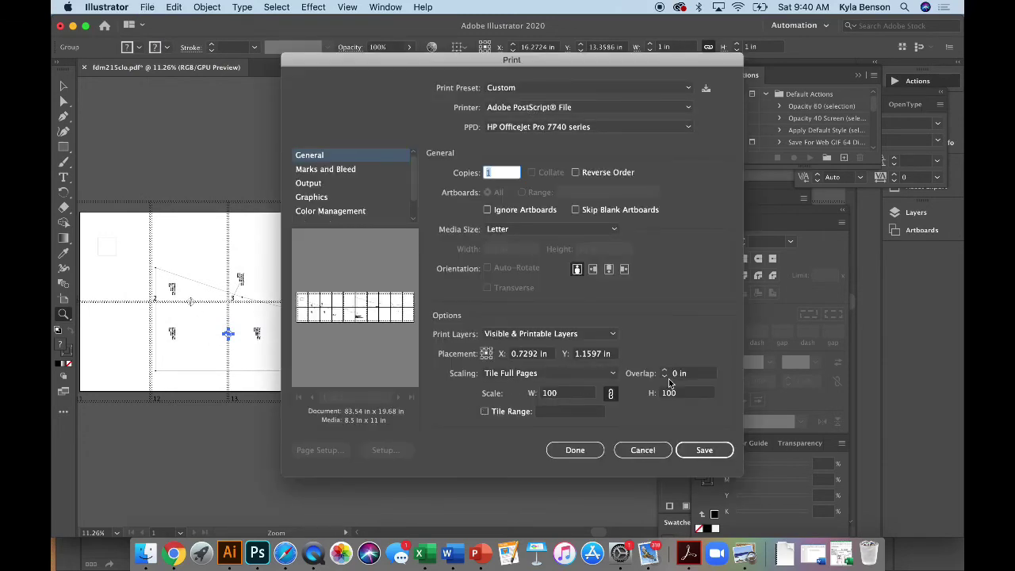
left_click(711, 452)
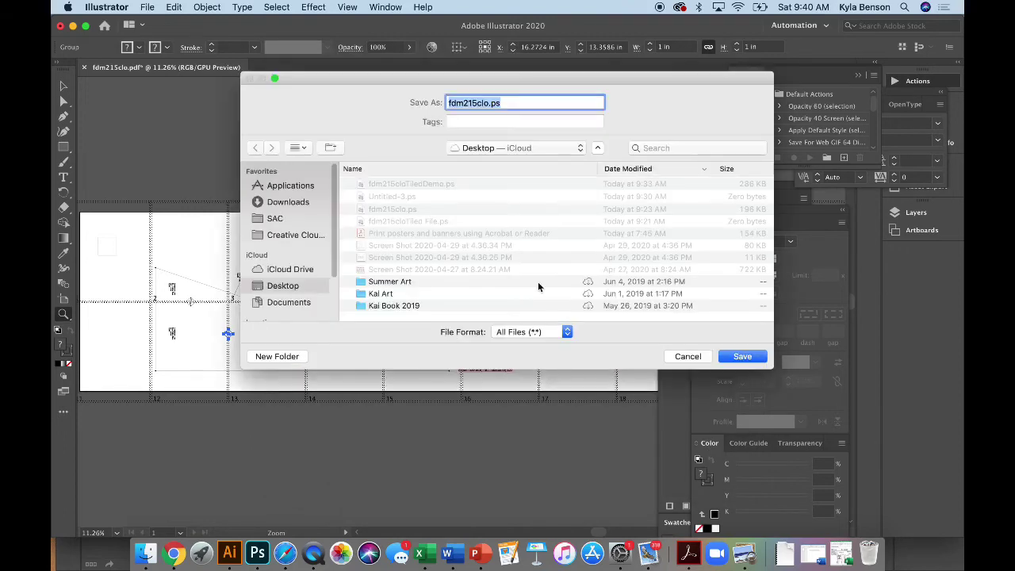
left_click(485, 103)
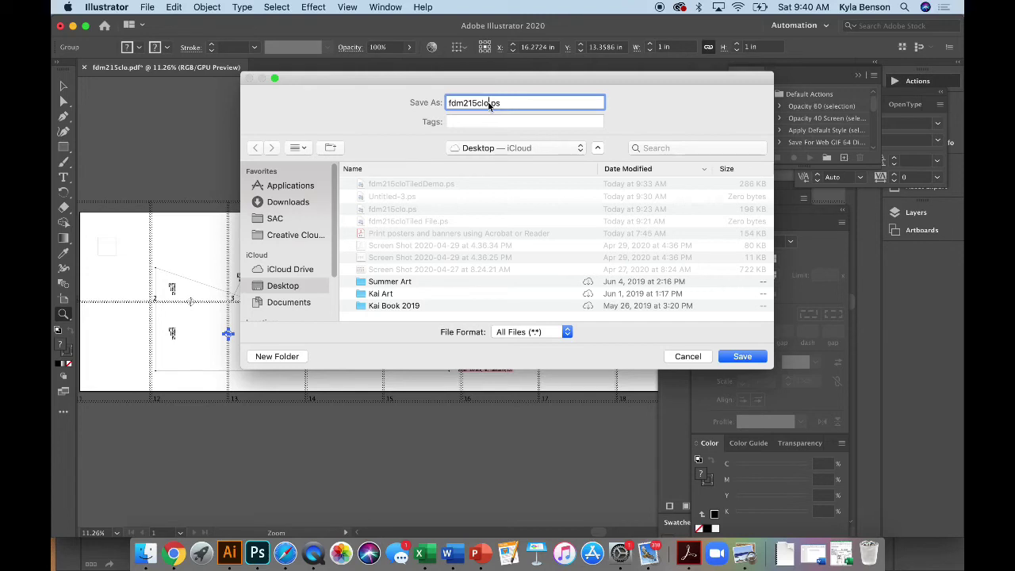
type("WithnotchMarks")
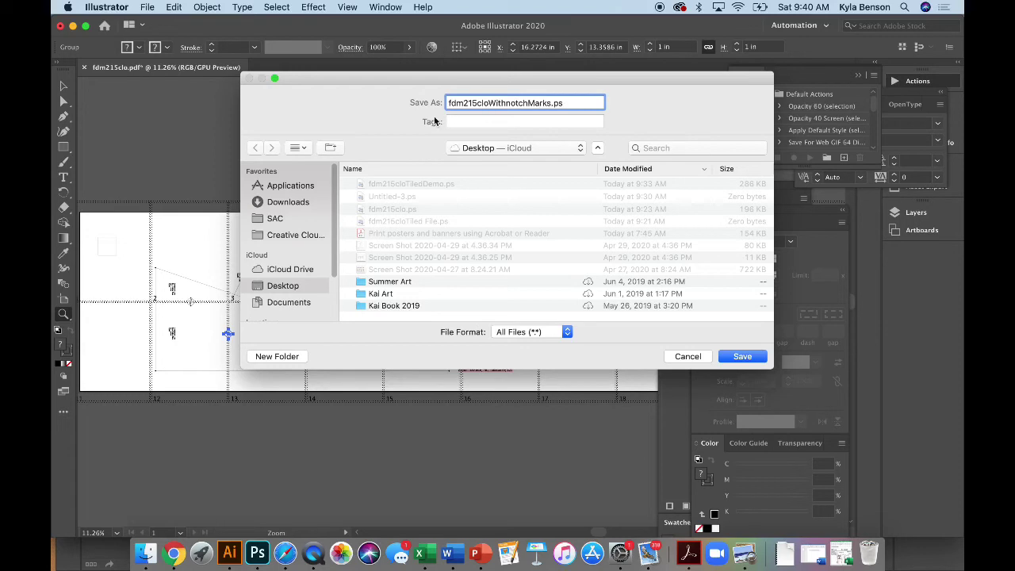
Step: Save fdm215cloWithnotchMarks.ps to the Desktop and open it in Preview, scrolling through the converted pages
left_click(733, 358)
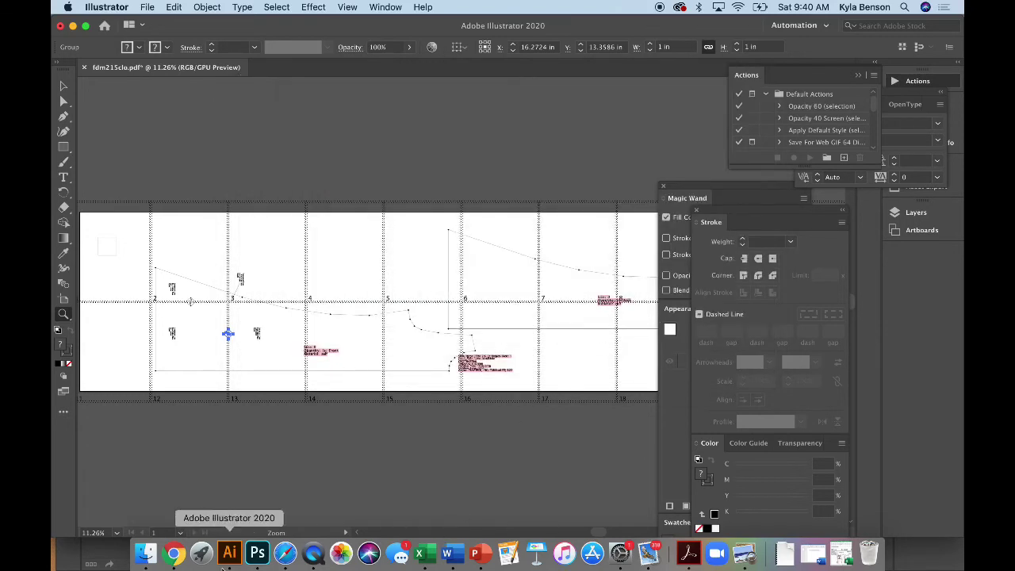
left_click(145, 553)
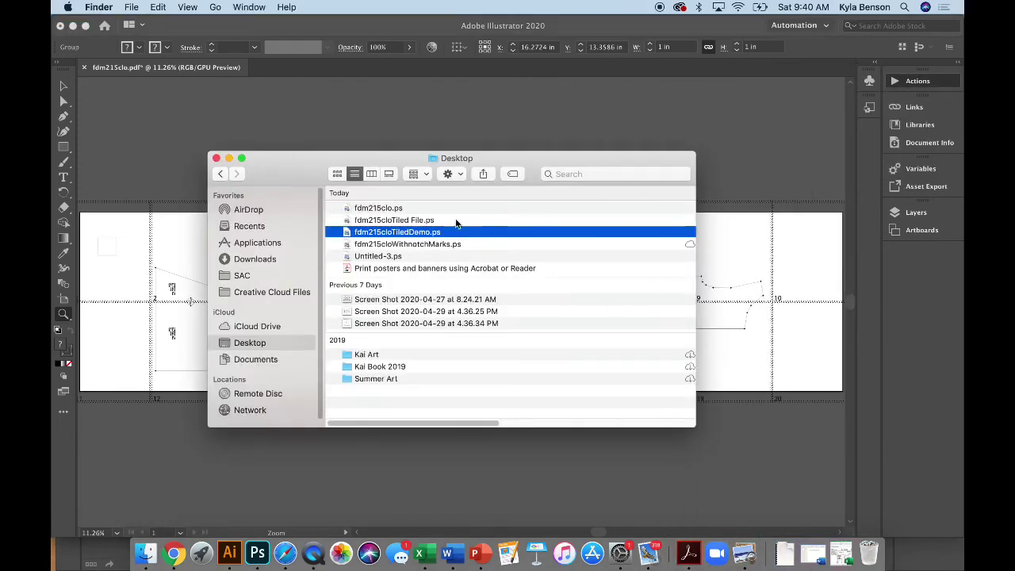
double_click(410, 247)
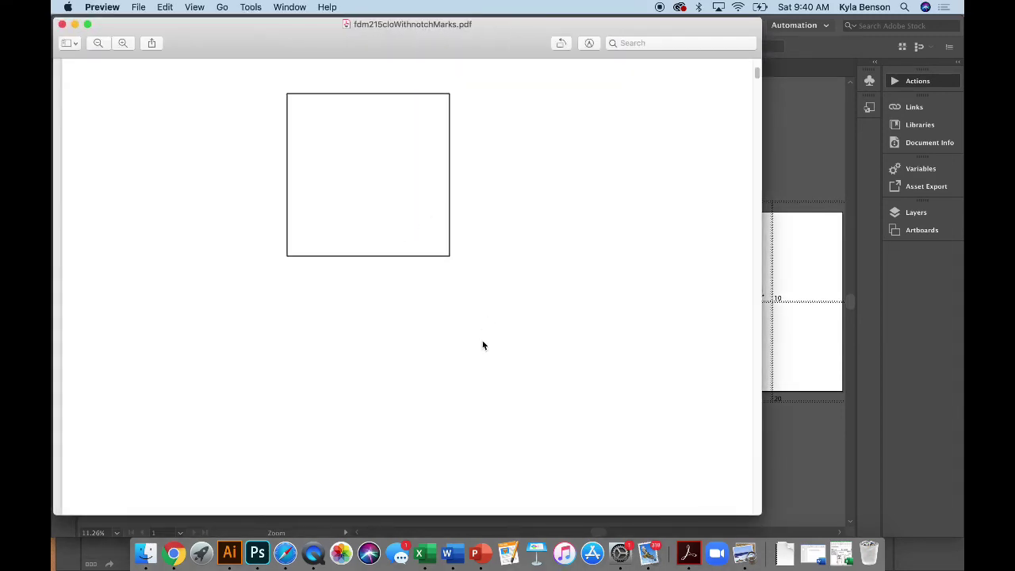
scroll(481, 349, "down", 15)
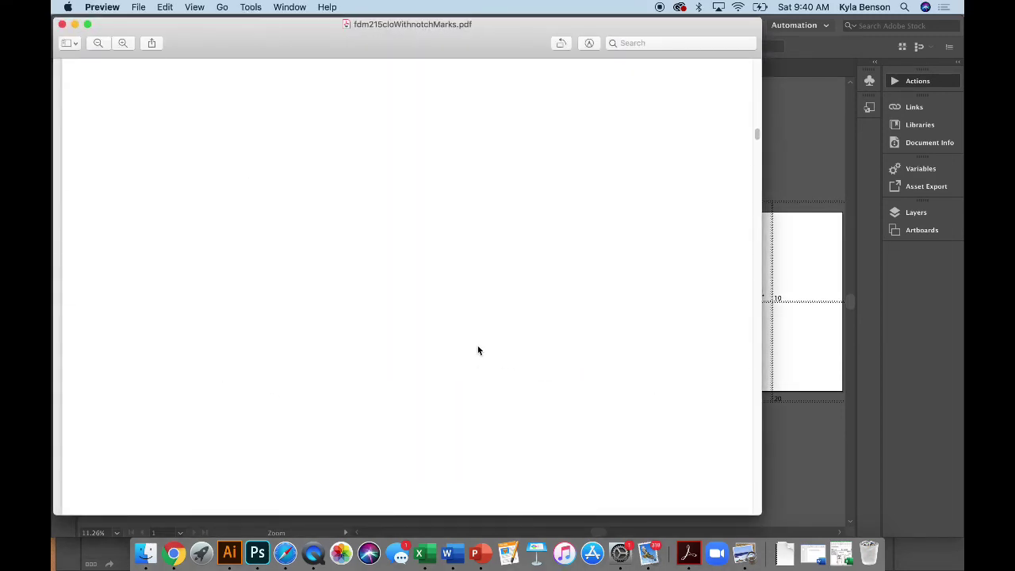
scroll(477, 350, "down", 10)
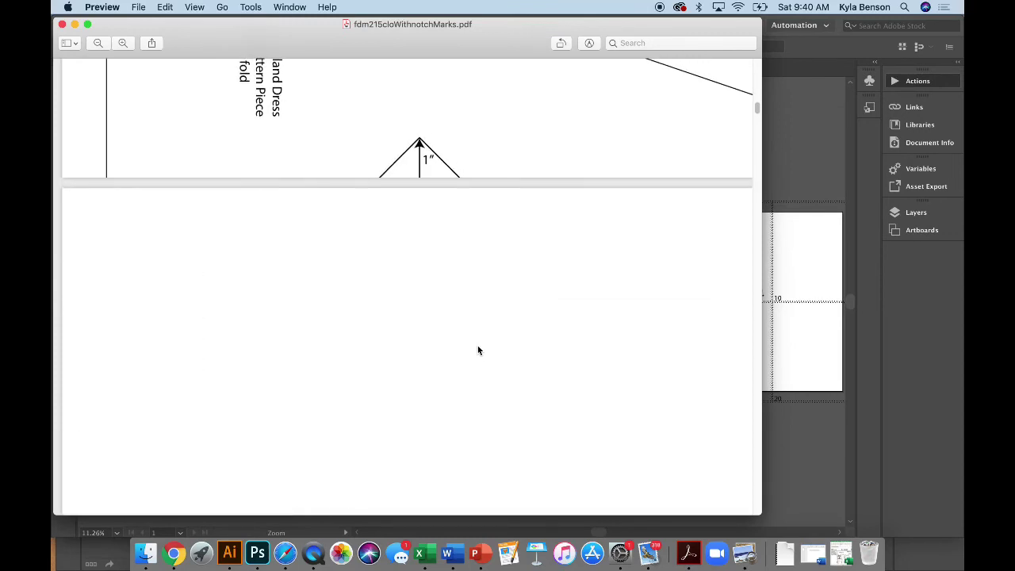
scroll(477, 350, "up", 5)
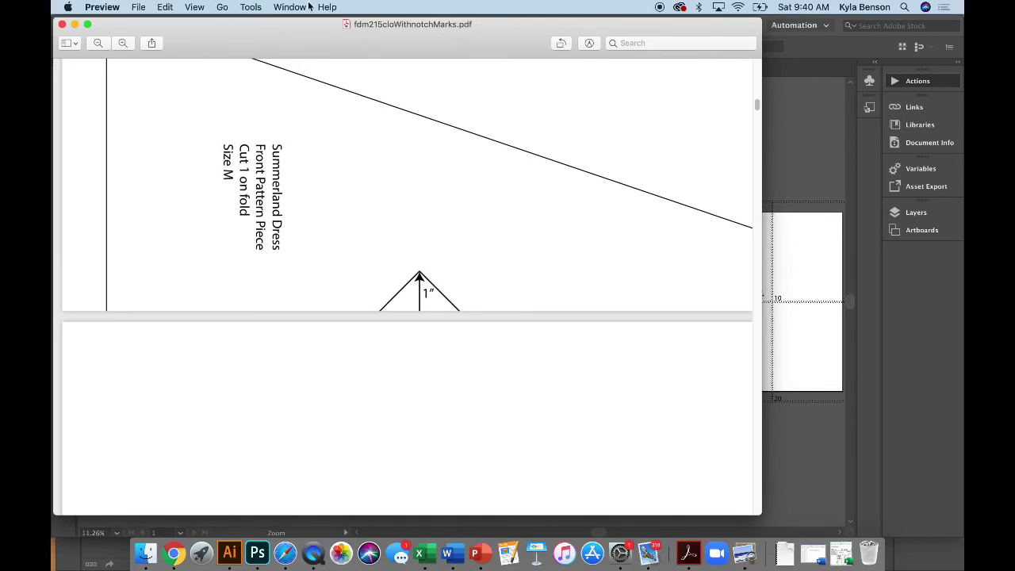
Step: Export the document from Preview as fdm215cloWithnotchMarks PDF into Downloads
left_click(149, 6)
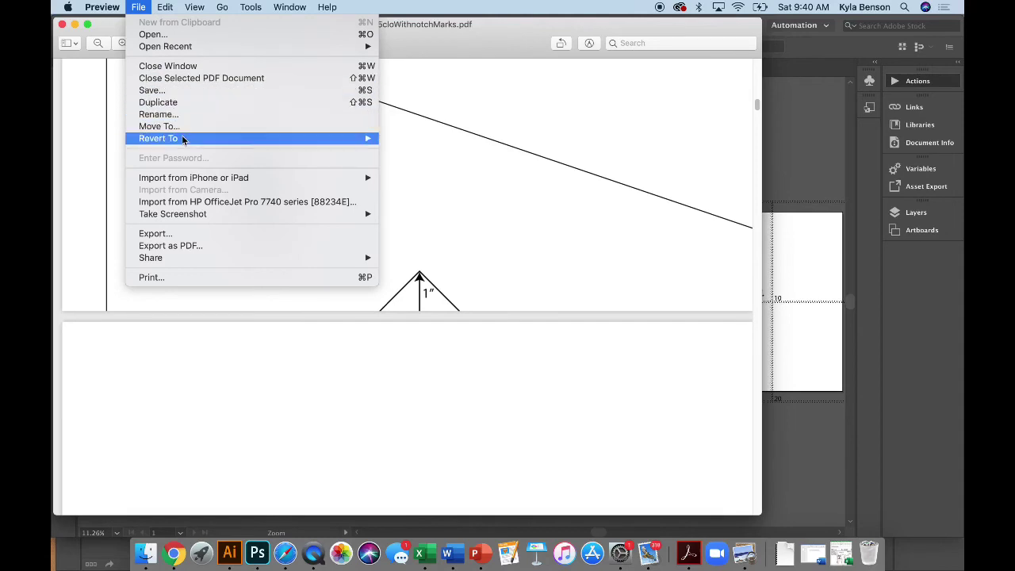
left_click(209, 246)
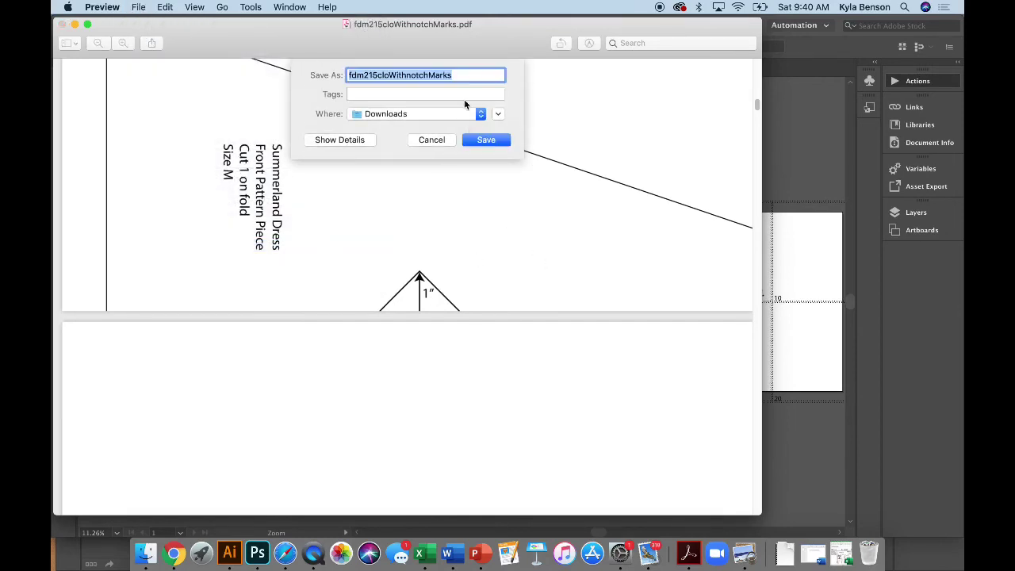
left_click(482, 141)
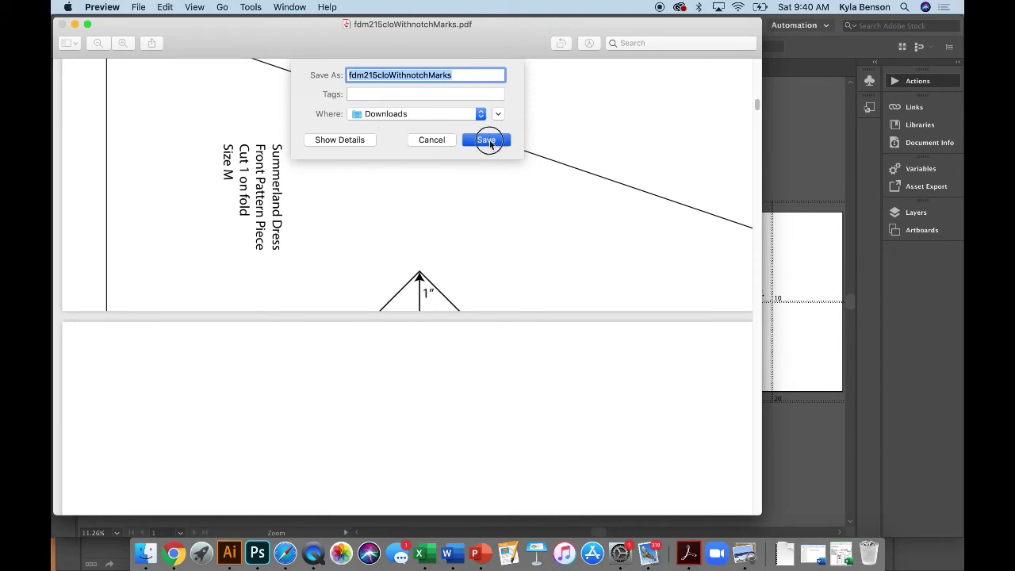
Step: Open fdm215cloWithnotchMarks from Downloads in Acrobat, review its 20 pages, then return to Illustrator
left_click(145, 552)
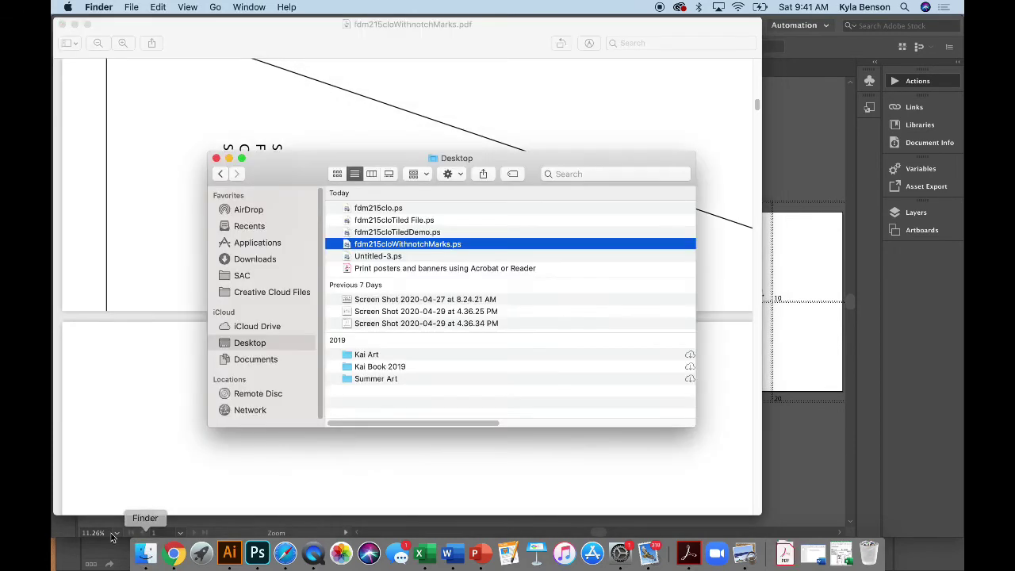
left_click(246, 259)
left_click(389, 208)
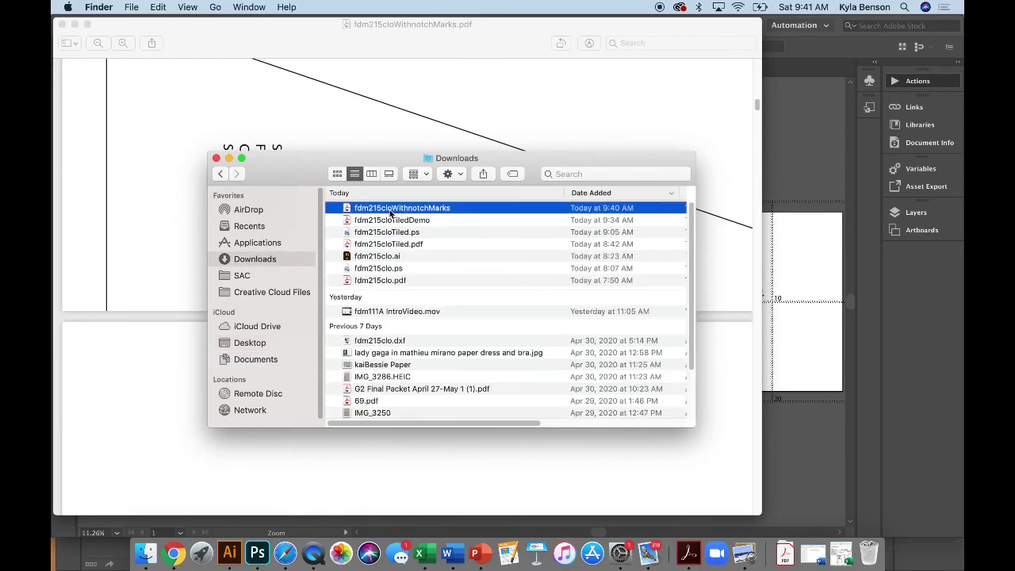
double_click(387, 209)
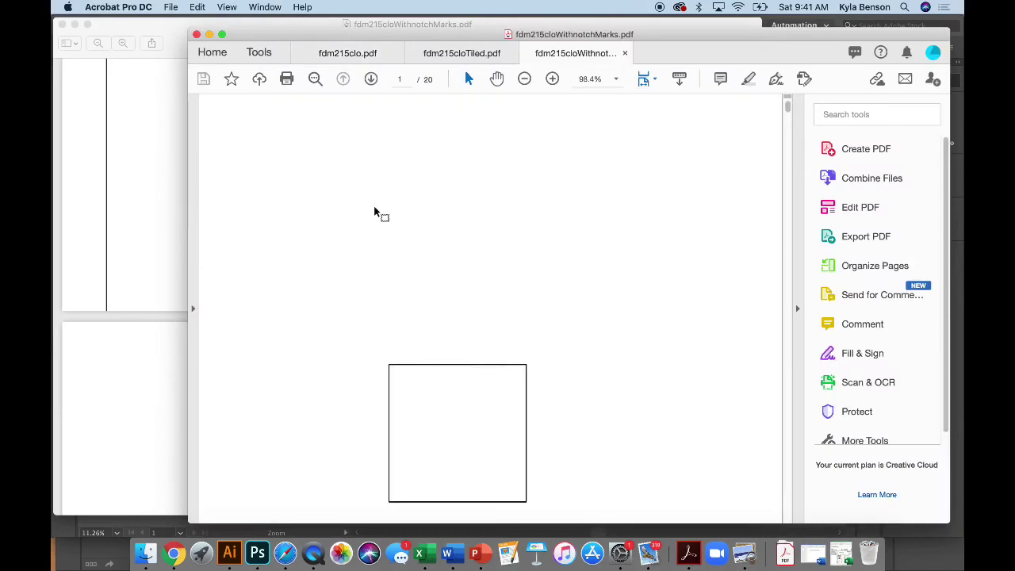
scroll(417, 278, "down", 5)
scroll(418, 278, "down", 10)
scroll(419, 278, "up", 5)
scroll(419, 279, "down", 5)
scroll(420, 279, "up", 6)
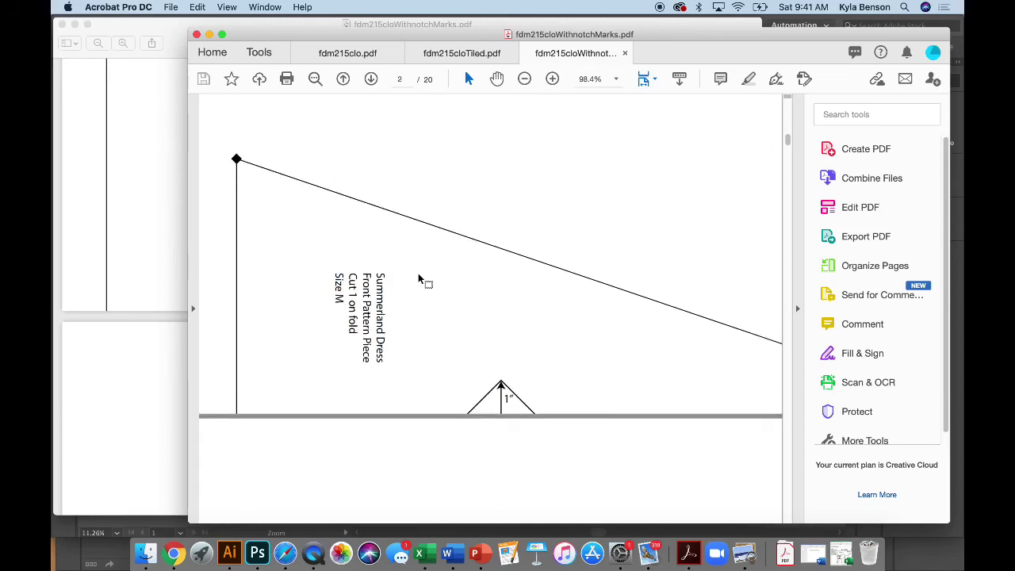
left_click(230, 552)
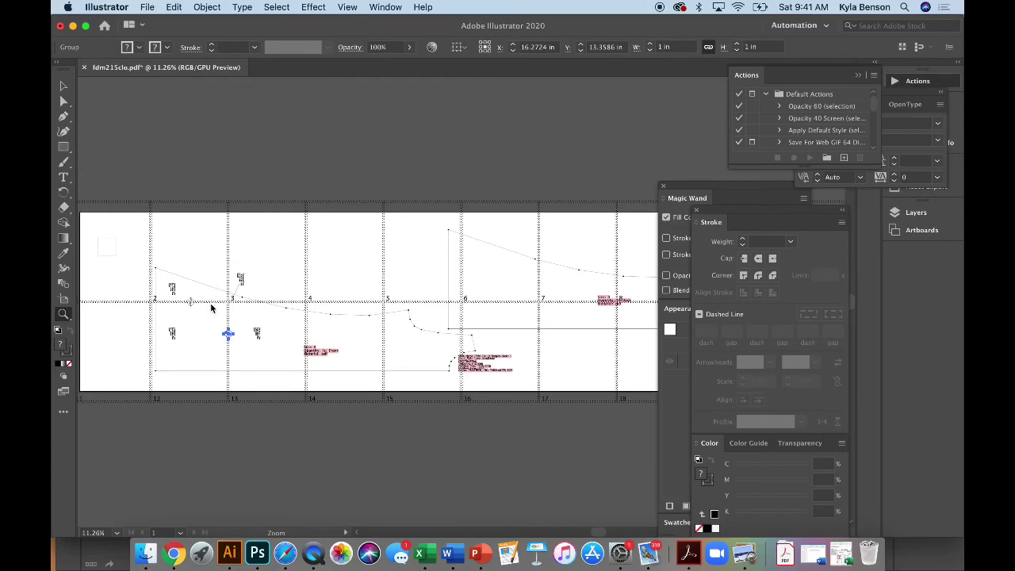
scroll(210, 307, "left", 2)
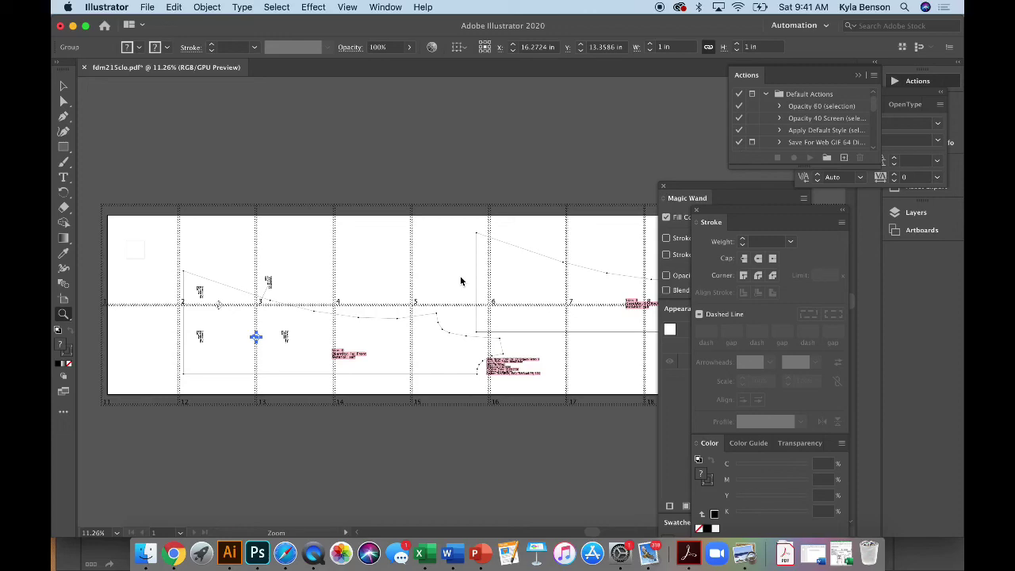
scroll(373, 270, "right", 3)
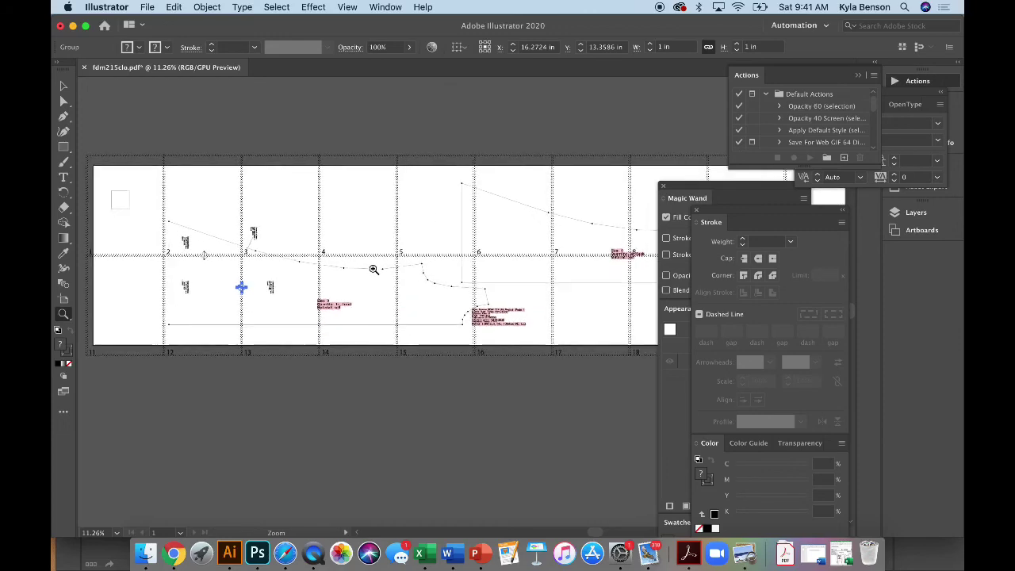